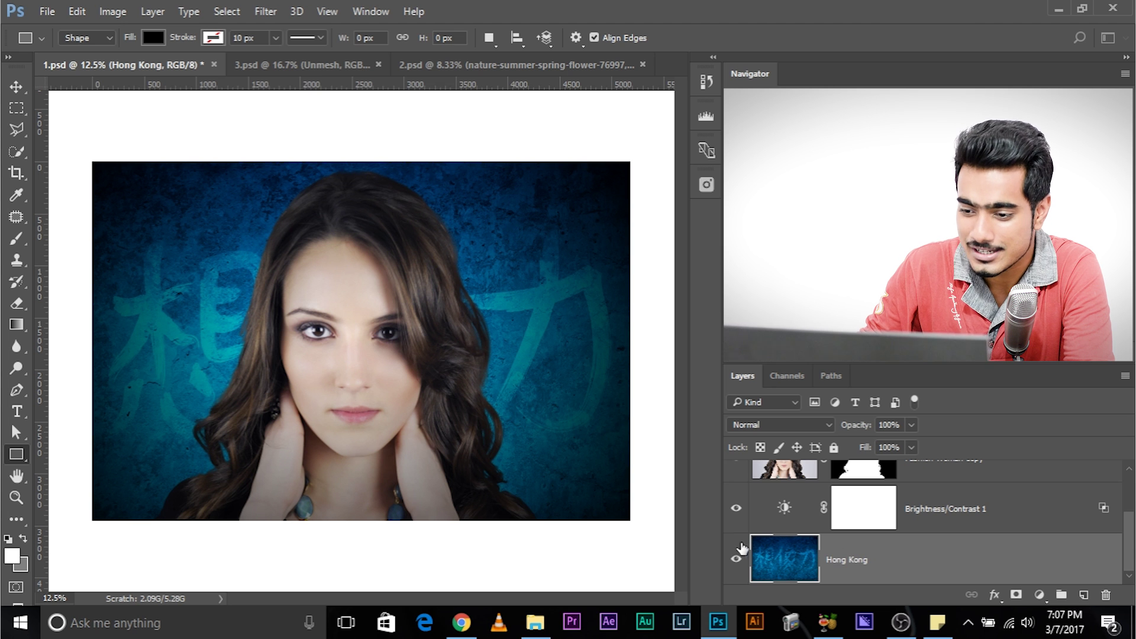
# - Preview the background by hiding and reshowing Fashion Woman copy and the Layer 4 vignette
pyautogui.scroll(3, 737, 559)
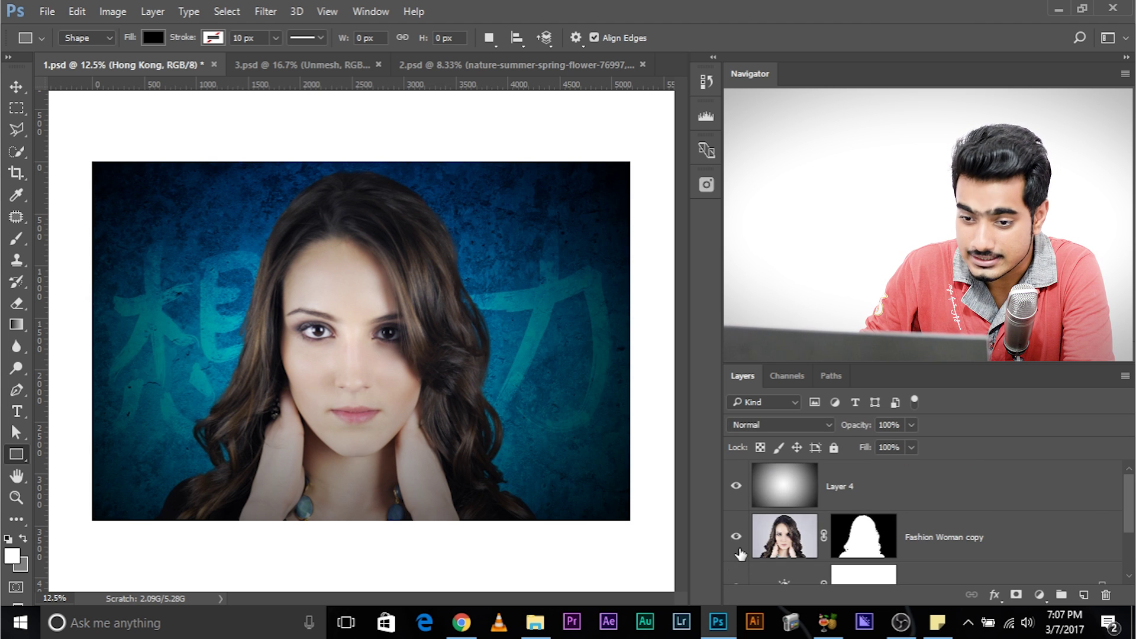
pyautogui.click(739, 552)
pyautogui.click(737, 539)
pyautogui.click(736, 492)
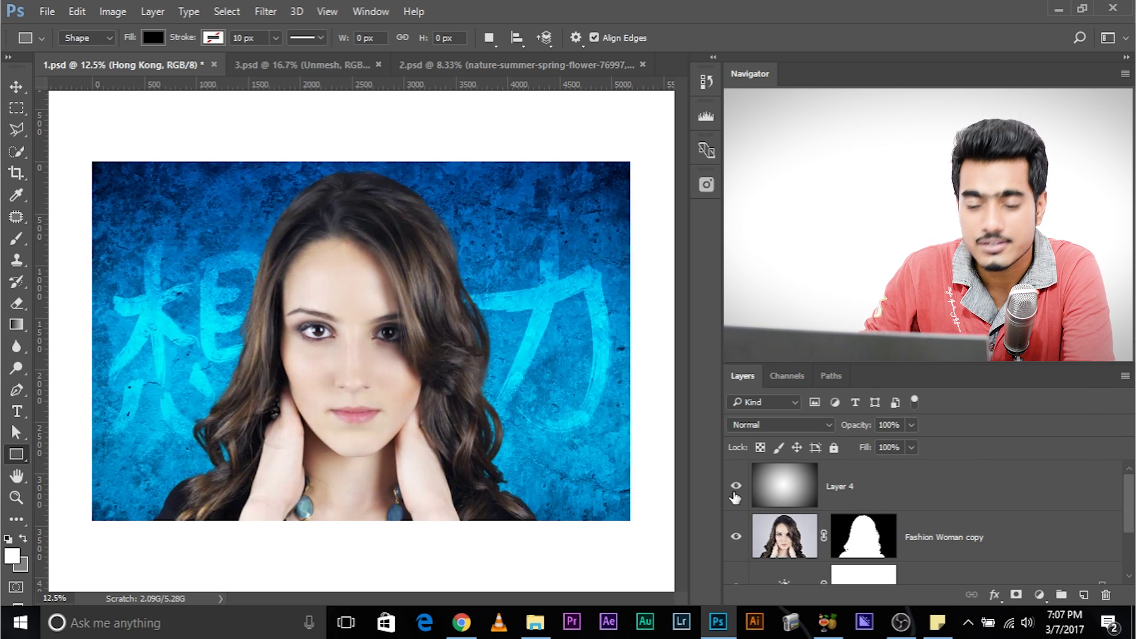
pyautogui.click(733, 494)
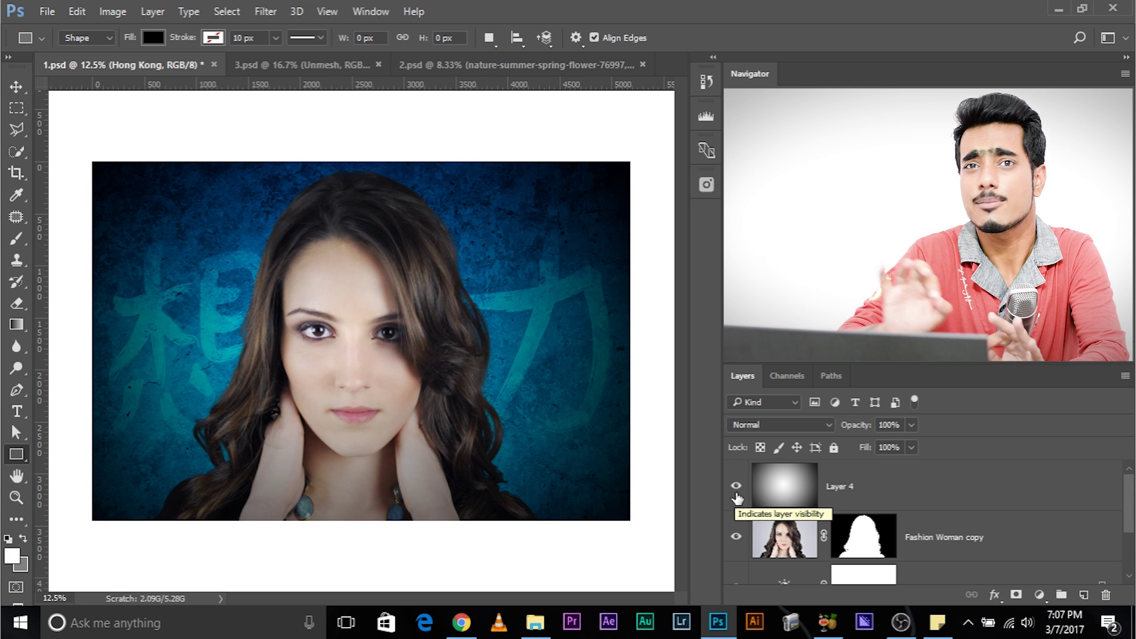
pyautogui.scroll(-3, 1032, 470)
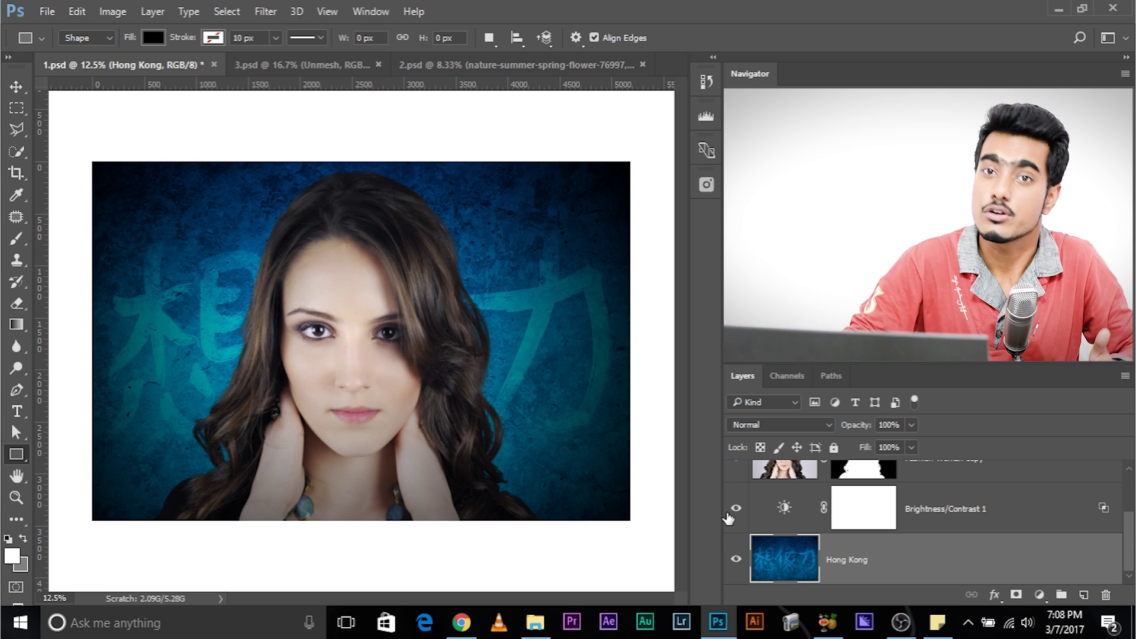
pyautogui.scroll(2, 737, 524)
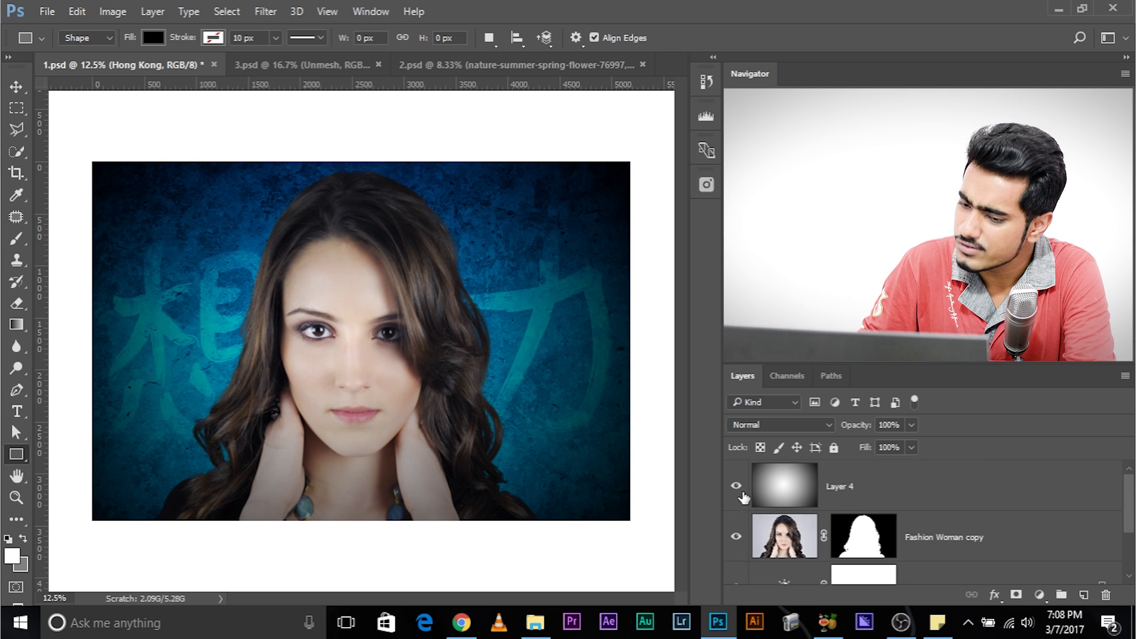
# - Hide Layer 4 and Fashion Woman copy, briefly hiding Brightness/Contrast 1, so only Hong Kong shows
pyautogui.click(737, 482)
pyautogui.click(736, 537)
pyautogui.scroll(-2, 736, 533)
pyautogui.click(736, 508)
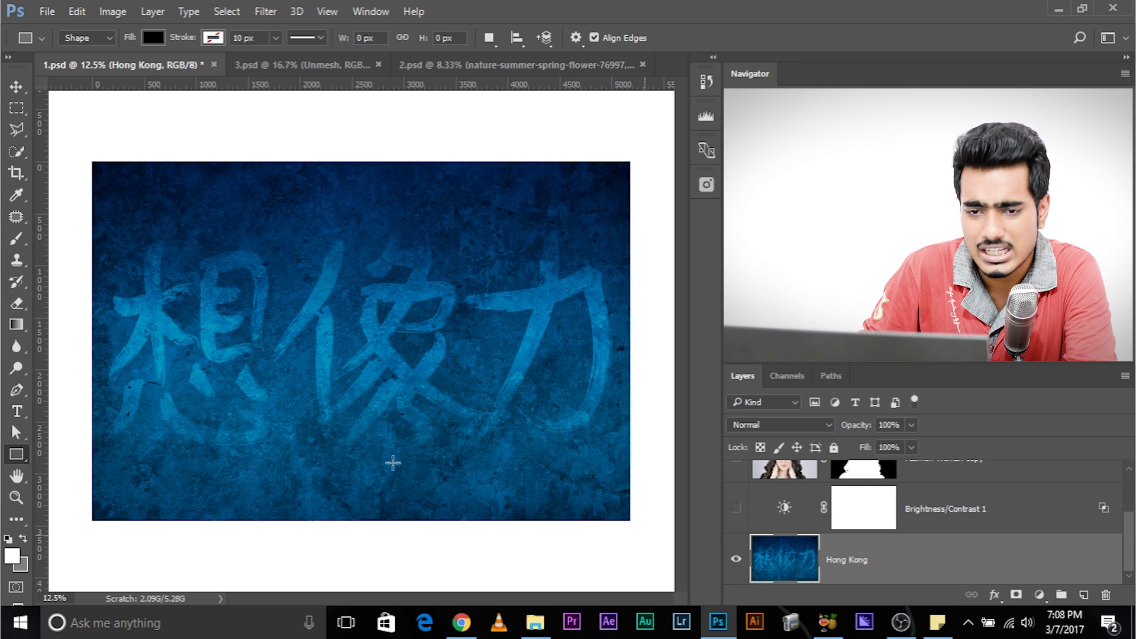
pyautogui.click(46, 12)
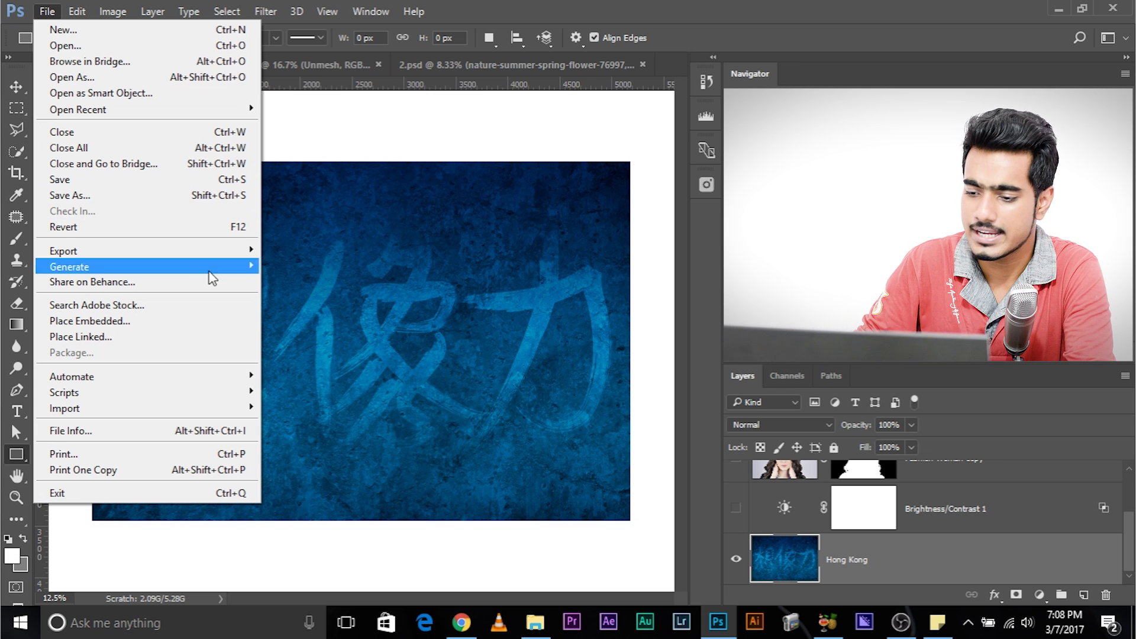
pyautogui.click(738, 515)
# - Show the Fashion Woman copy layer again over the Hong Kong background
pyautogui.scroll(1, 739, 520)
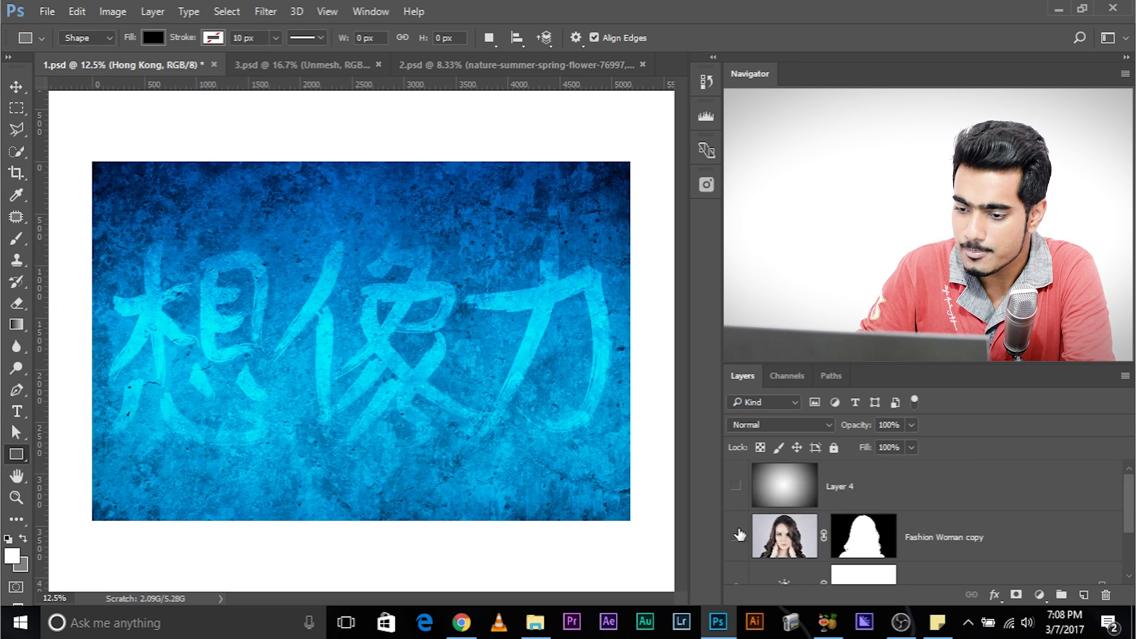
pyautogui.click(737, 531)
pyautogui.scroll(-1, 802, 502)
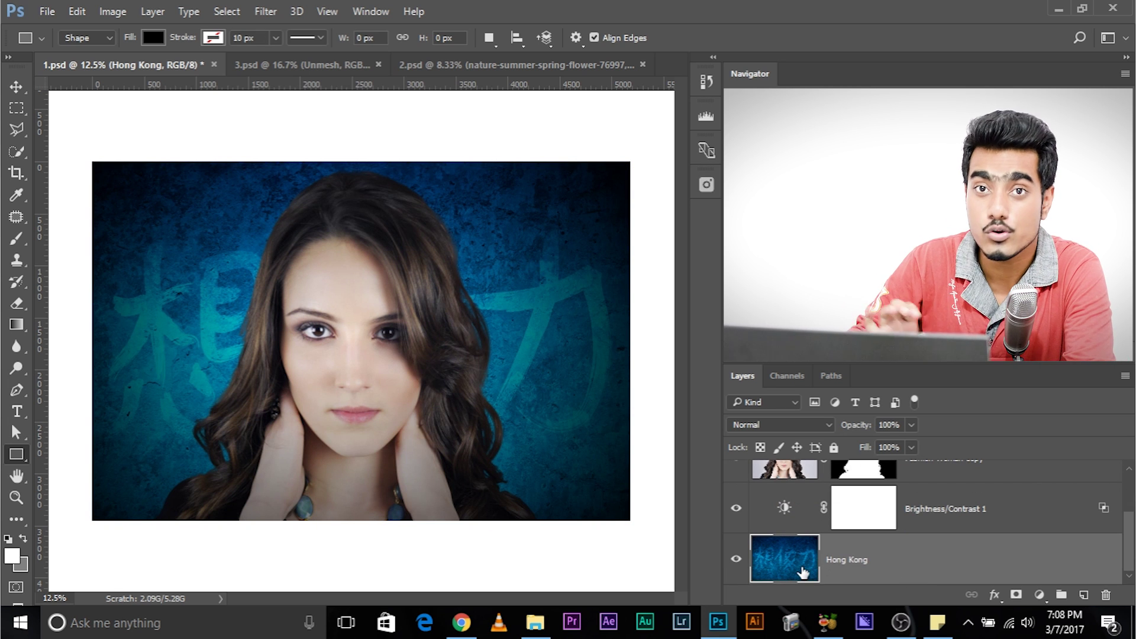
# - Preview exporting the Hong Kong layer as JPG with Bicubic Automatic resampling, then cancel
pyautogui.rightClick(837, 567)
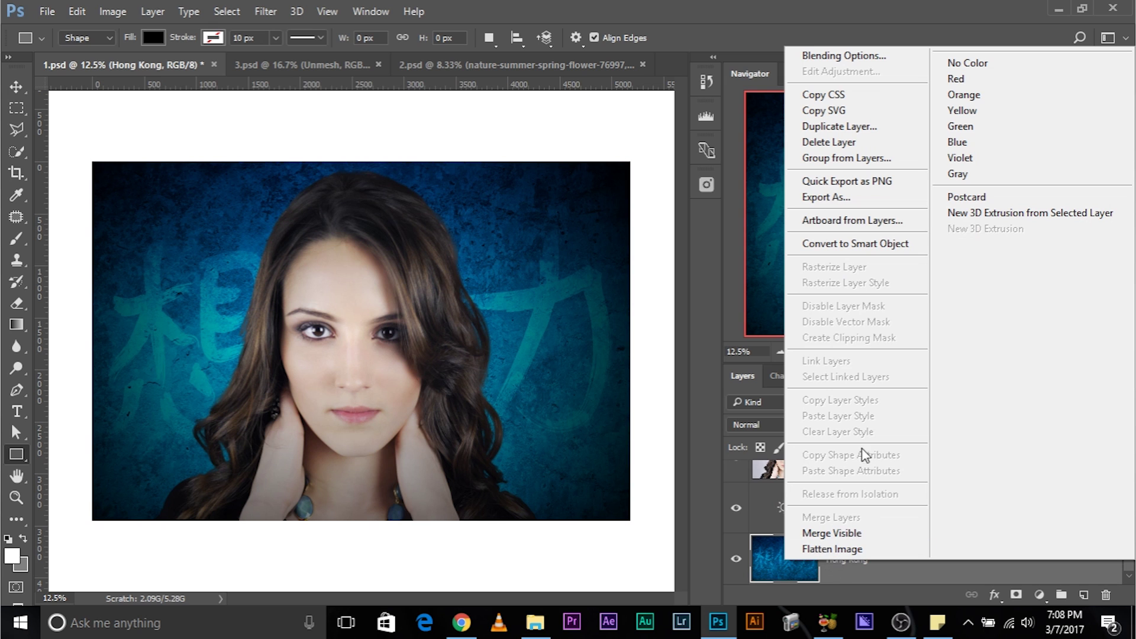
pyautogui.click(845, 202)
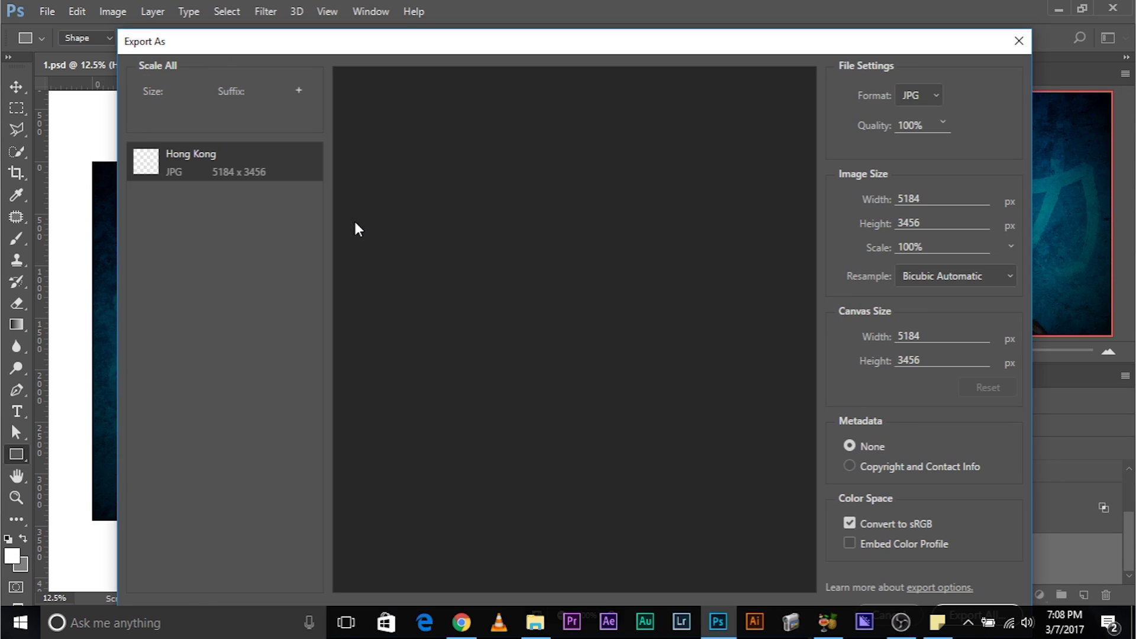
pyautogui.click(920, 98)
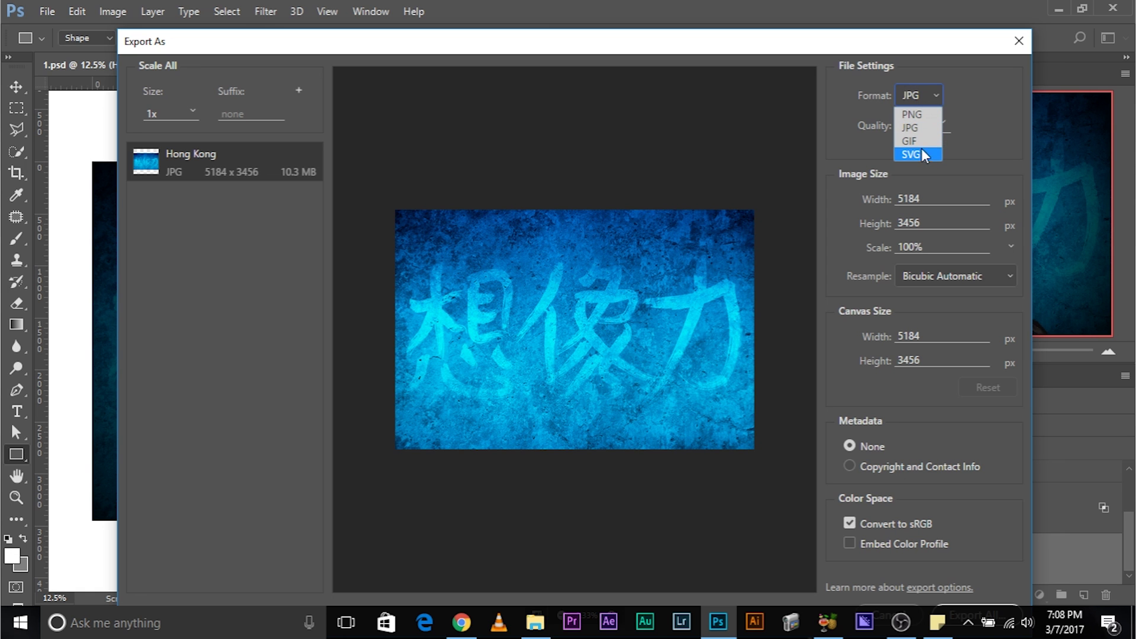
pyautogui.click(934, 131)
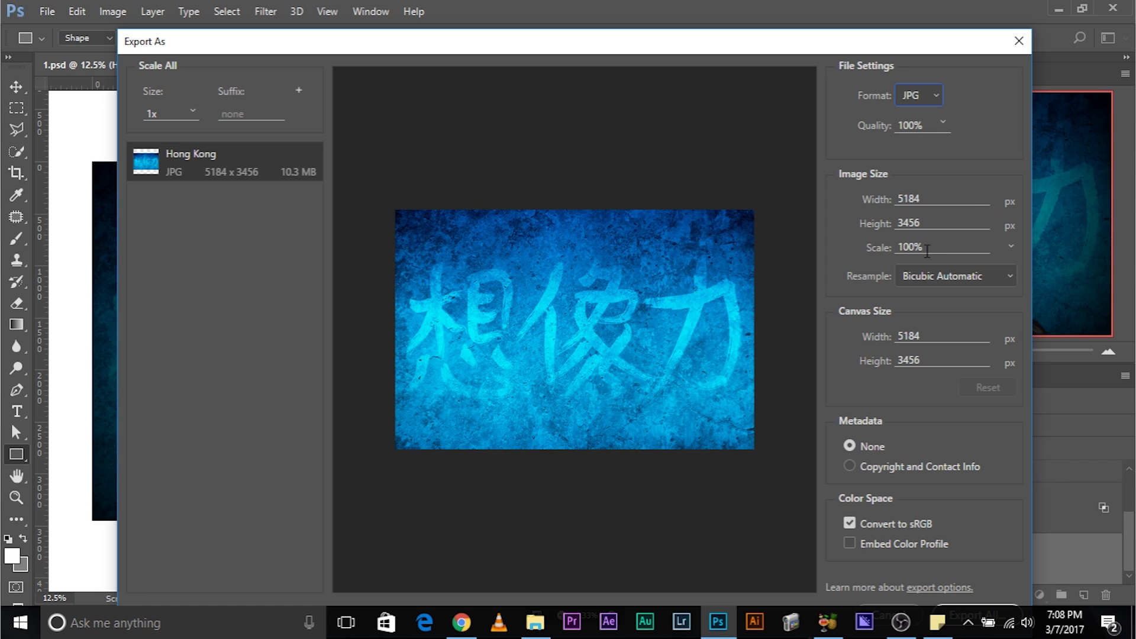
pyautogui.click(928, 283)
pyautogui.click(929, 283)
pyautogui.moveTo(763, 33); pyautogui.dragTo(689, 4)
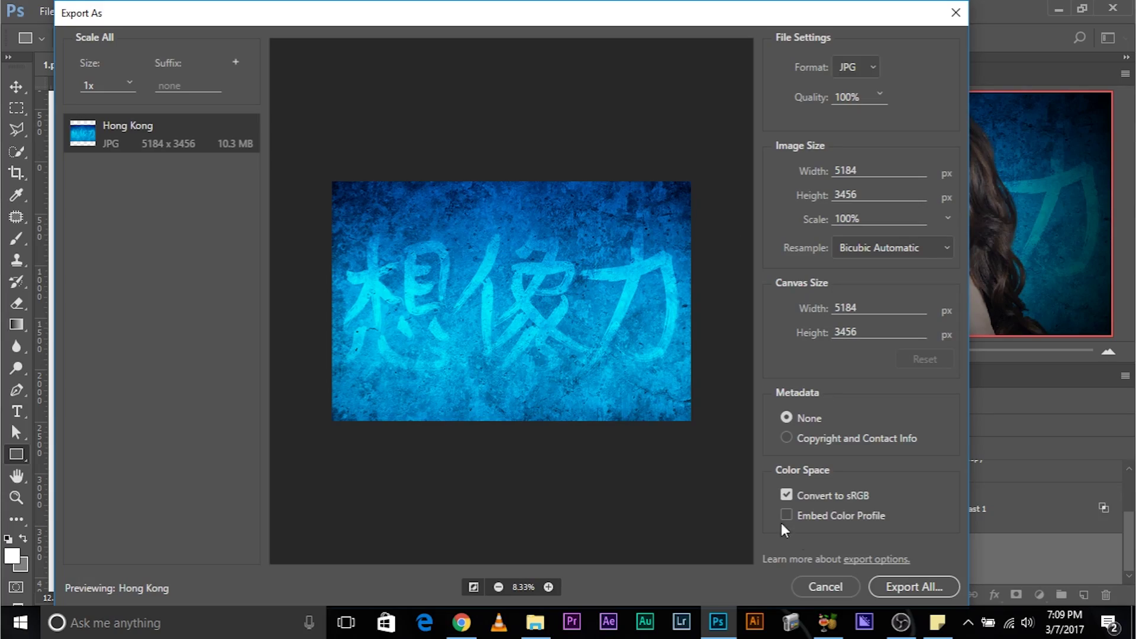
pyautogui.click(818, 589)
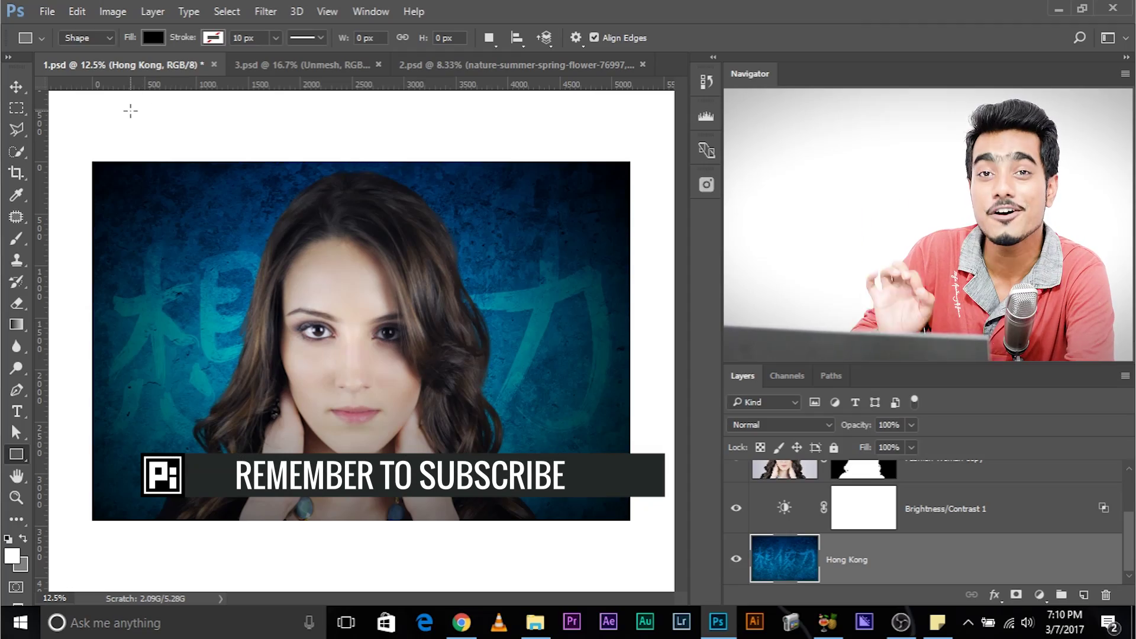
# - Switch to 3.psd, set the pasteboard to Dark Gray, and hide the Back group
pyautogui.click(342, 65)
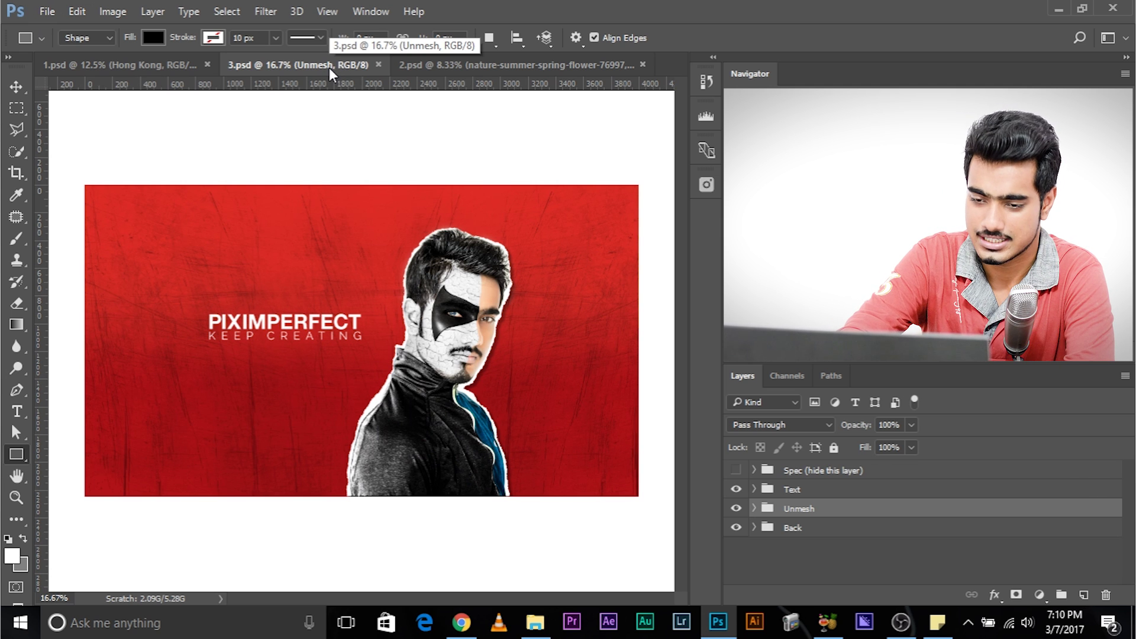
pyautogui.hotkey('ctrl', '+')
pyautogui.hotkey('ctrl', '-')
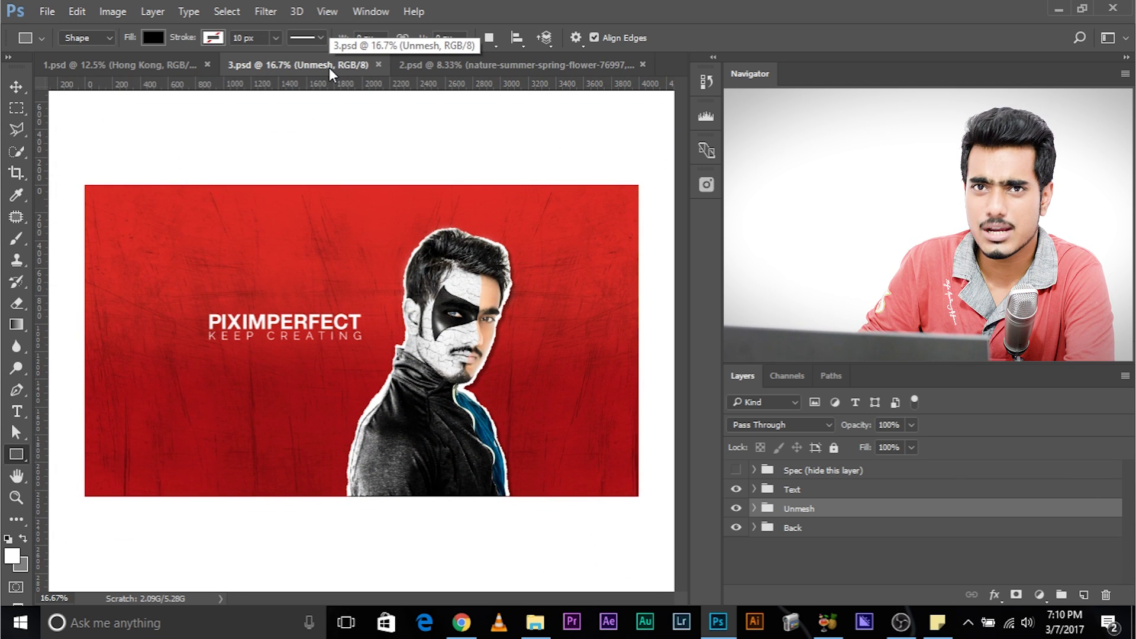
pyautogui.rightClick(347, 133)
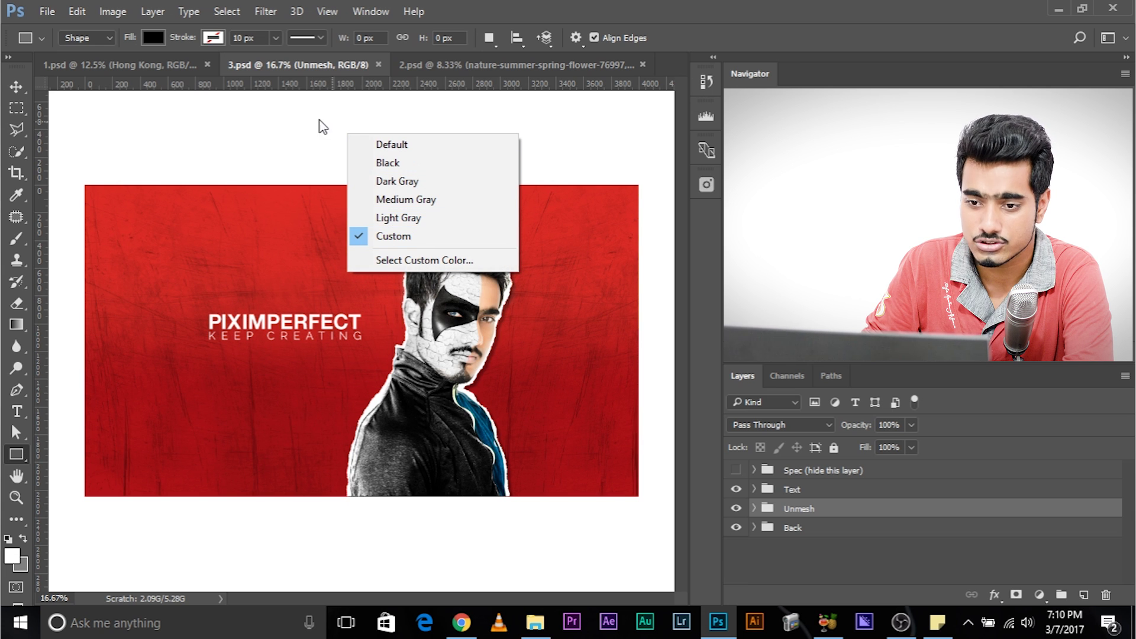
pyautogui.click(397, 182)
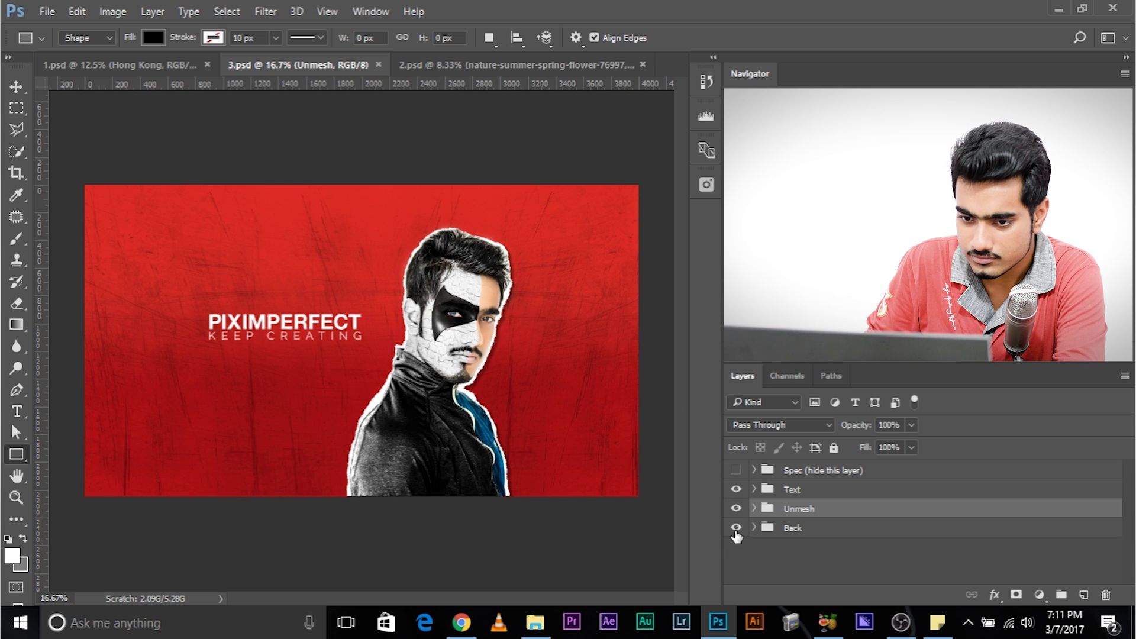
pyautogui.click(736, 528)
# - Show the Back group again, inspect the Unmesh group's layers, and select the Unmesh group
pyautogui.click(736, 528)
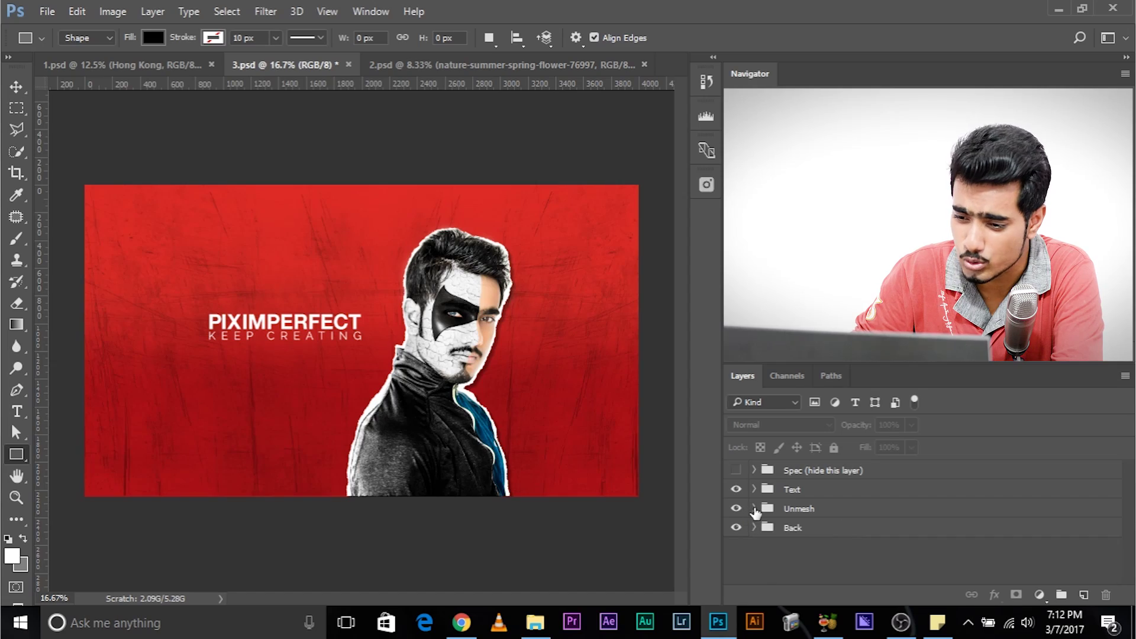
pyautogui.click(754, 508)
pyautogui.scroll(-10, 822, 532)
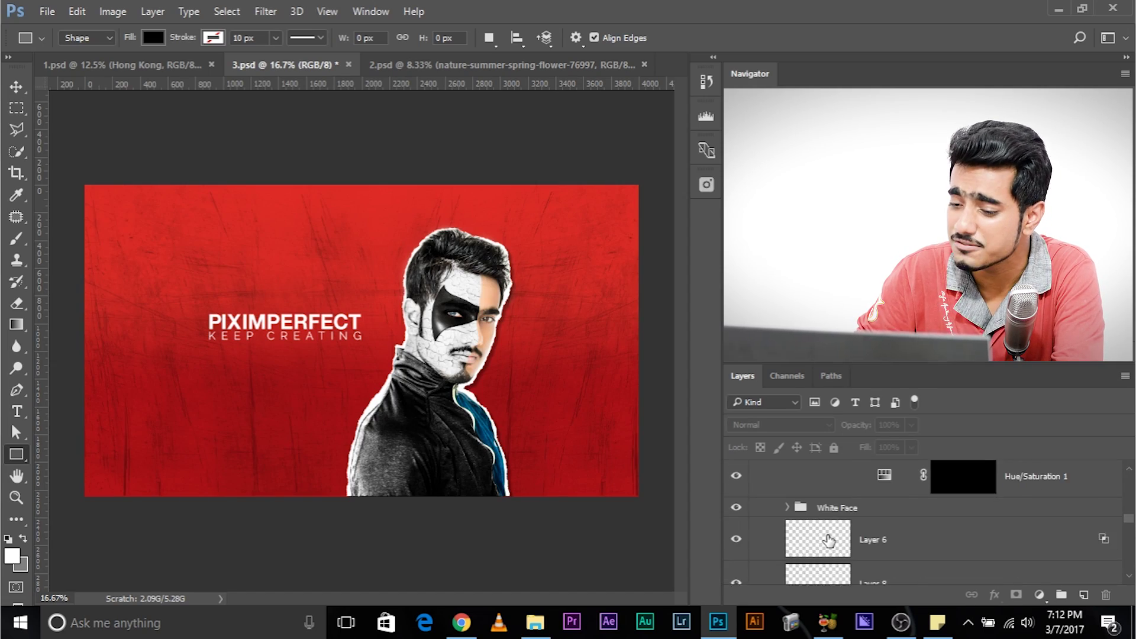
pyautogui.scroll(-3, 829, 539)
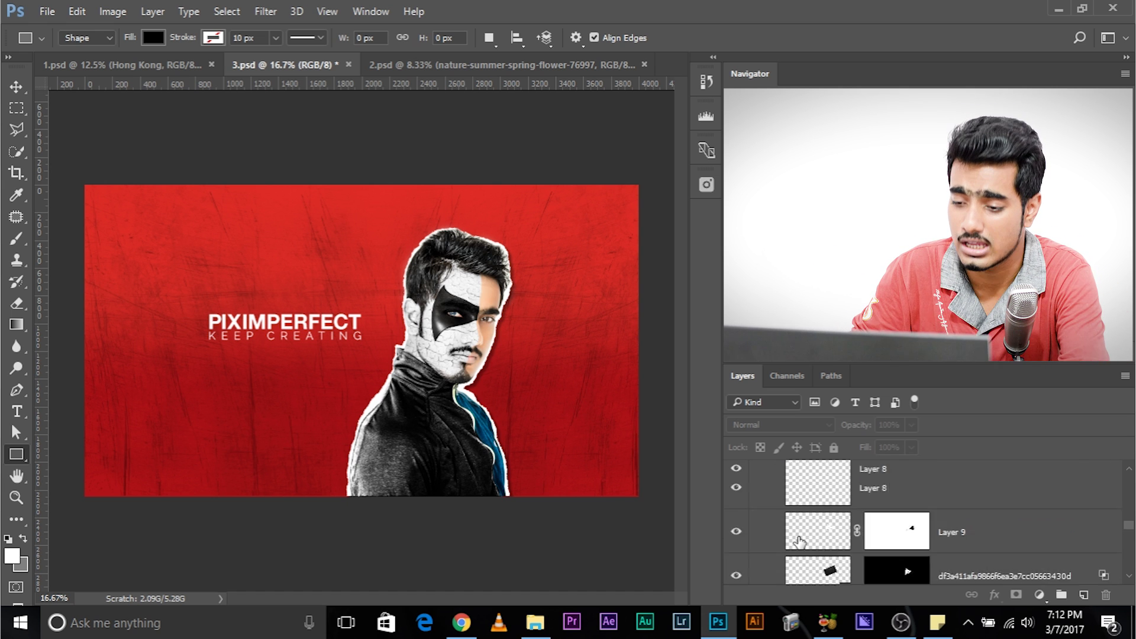
pyautogui.scroll(15, 799, 540)
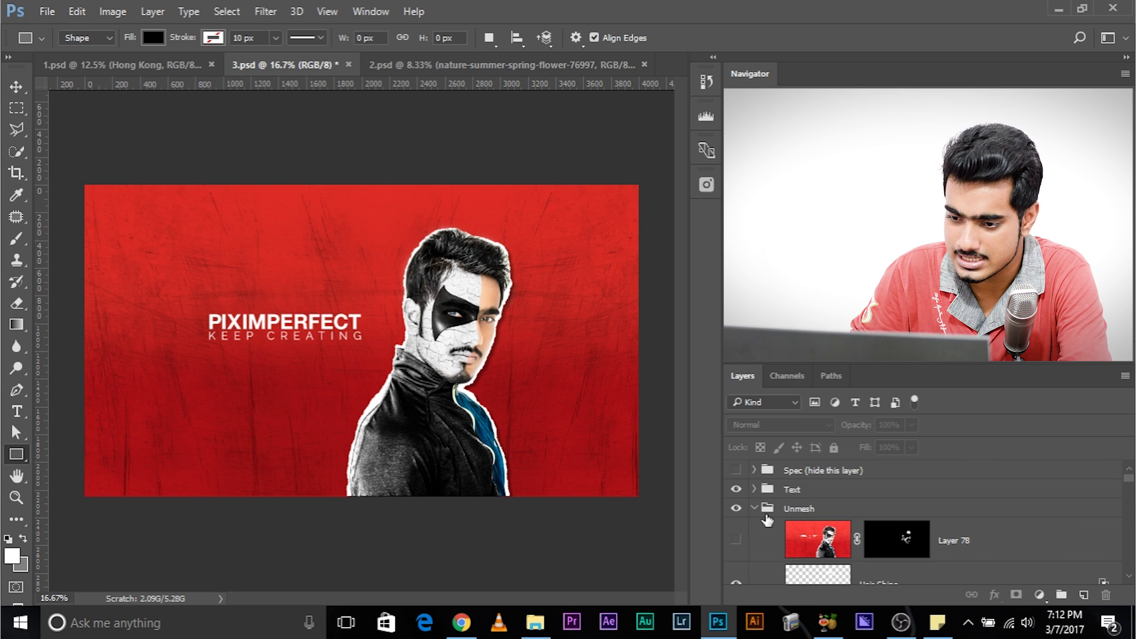
pyautogui.click(755, 509)
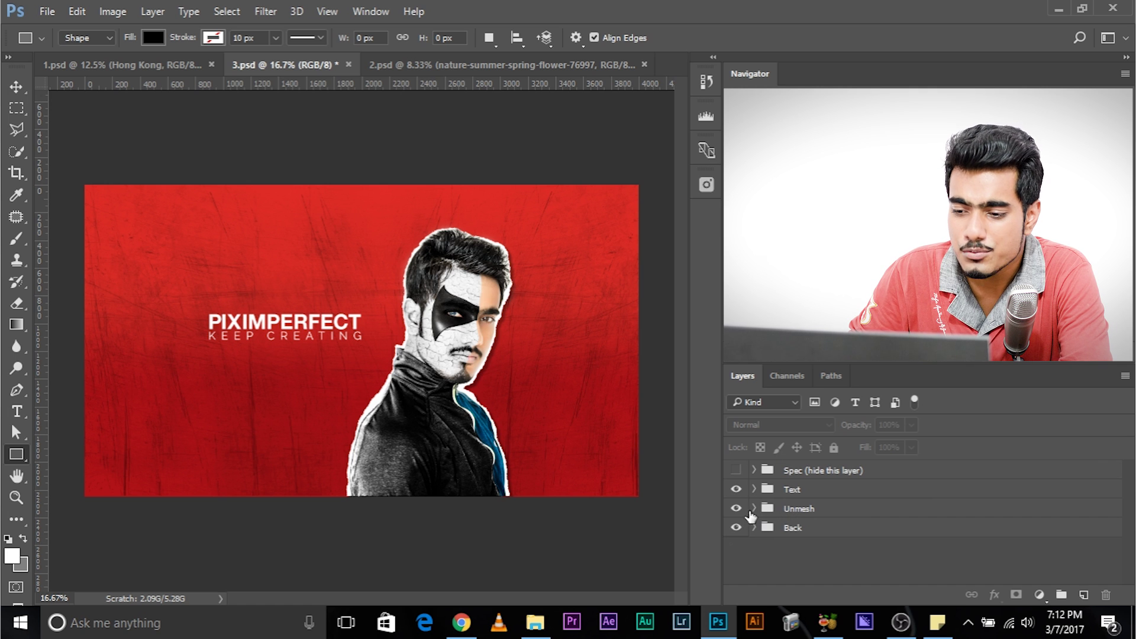
pyautogui.click(793, 532)
pyautogui.click(800, 510)
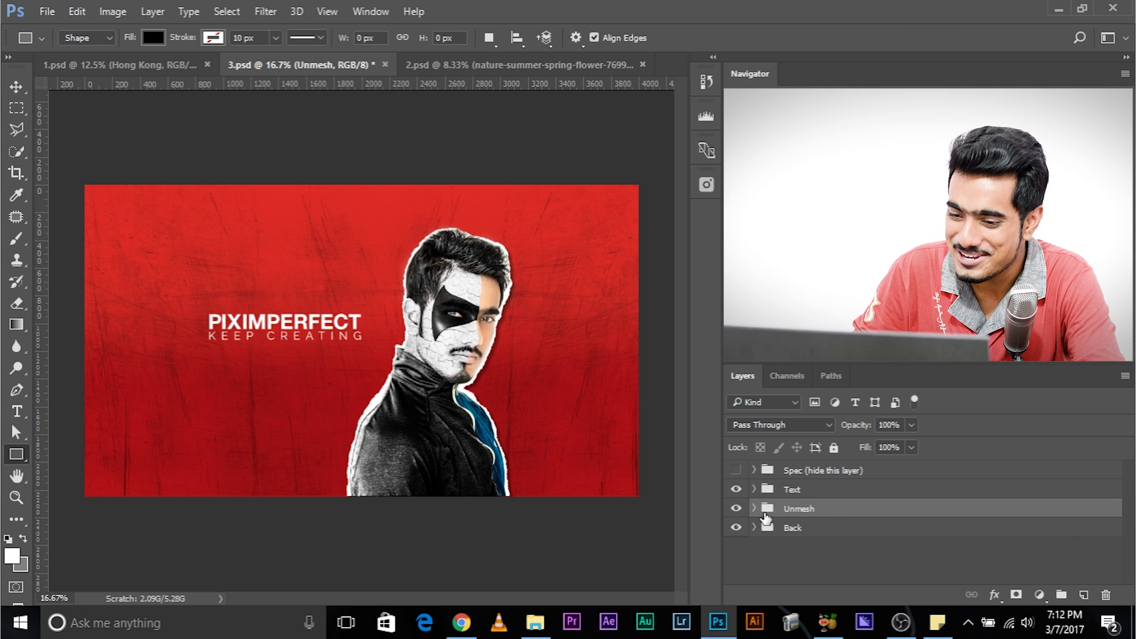
# - Preview the Unmesh group's Export As settings as a 1284 × 2014 PNG, then return to 1.psd
pyautogui.rightClick(808, 510)
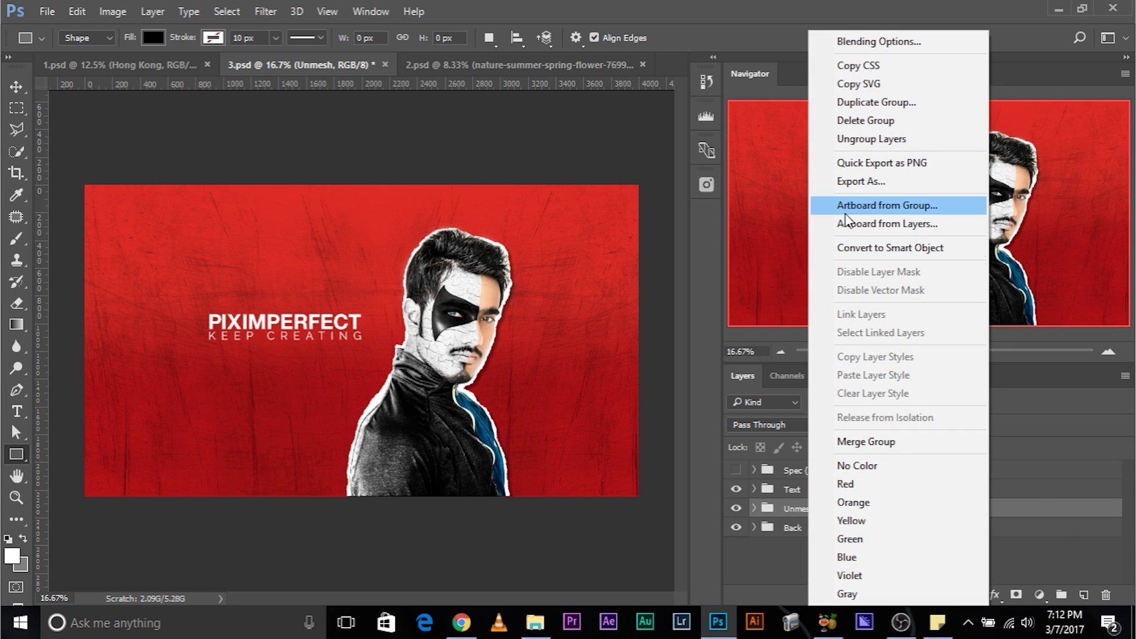
pyautogui.click(858, 183)
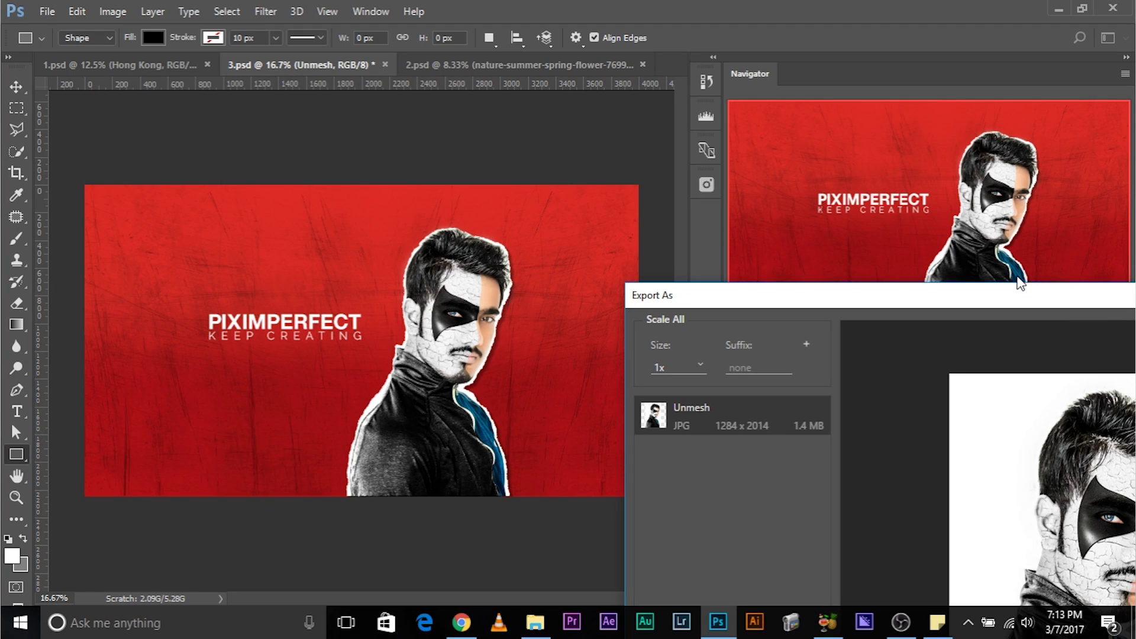
pyautogui.moveTo(828, 309); pyautogui.dragTo(275, 83)
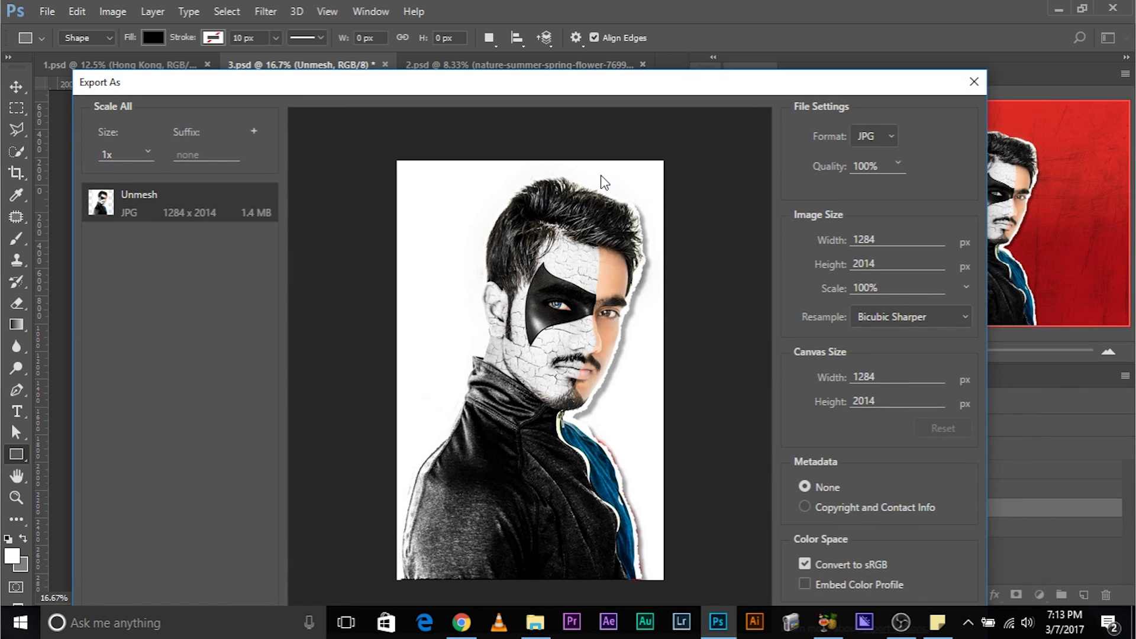
pyautogui.click(876, 137)
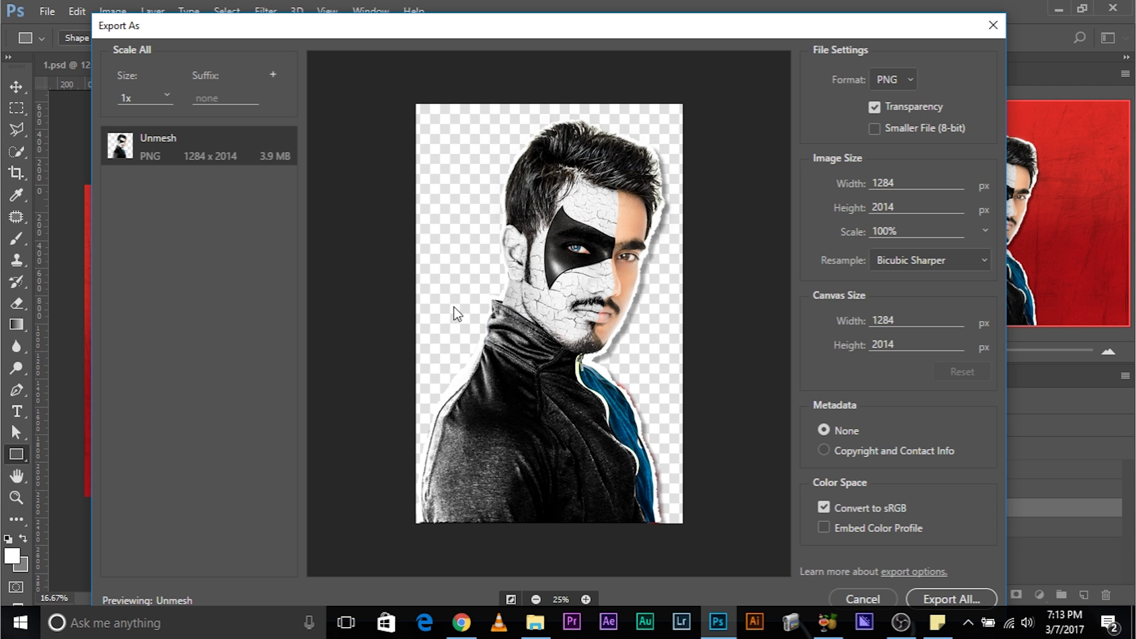
pyautogui.moveTo(715, 27); pyautogui.dragTo(627, 5)
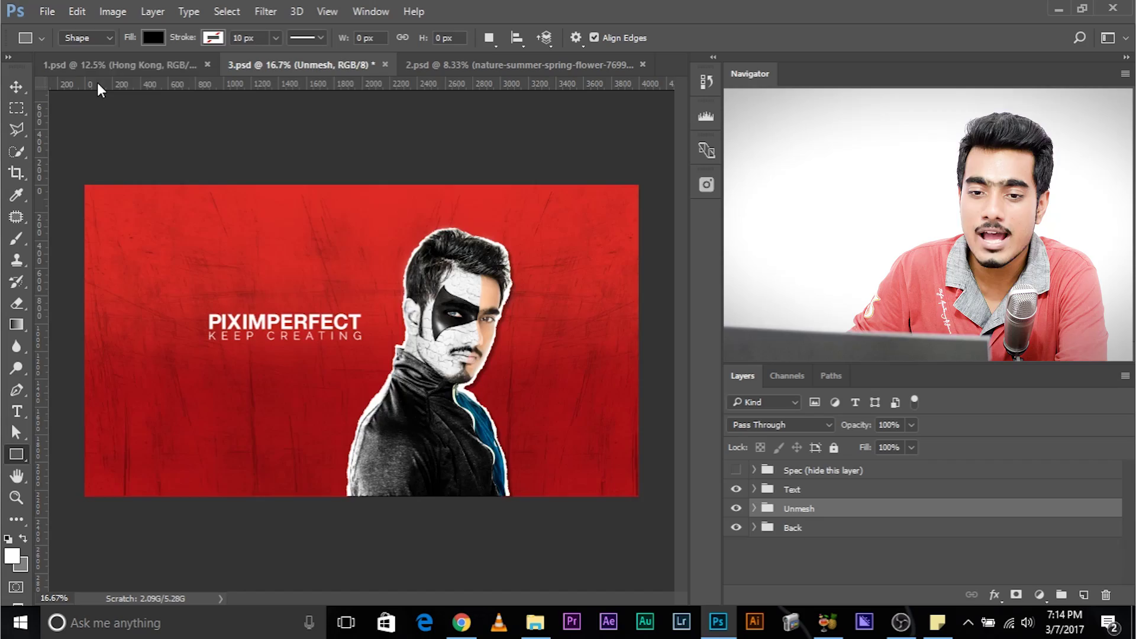
pyautogui.click(105, 67)
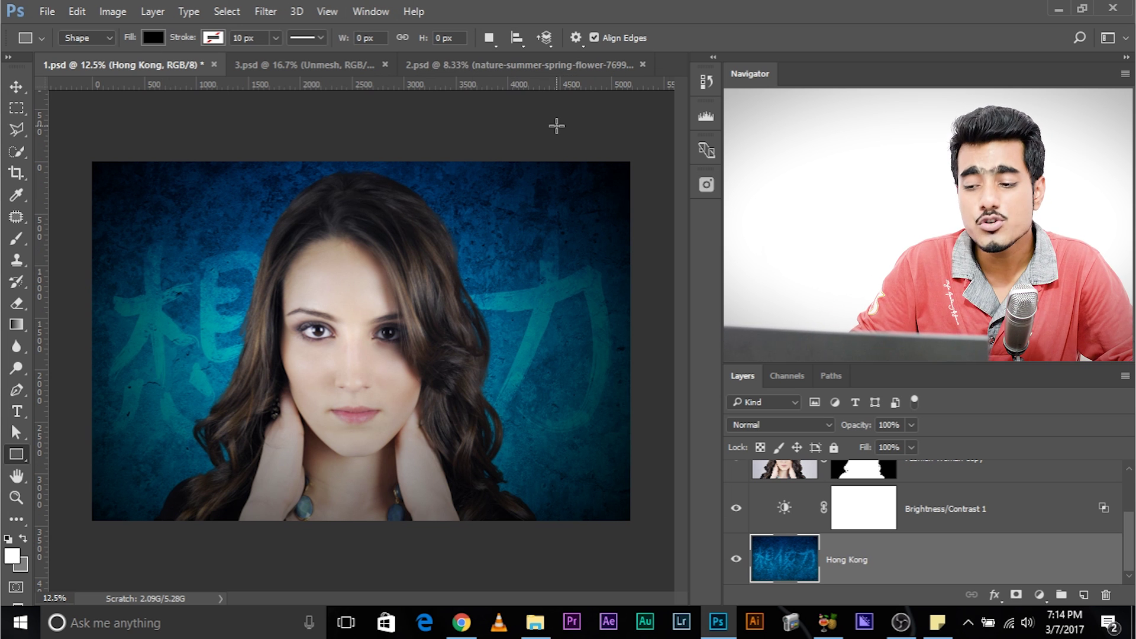
# - Select Fashion Woman copy in 1.psd and undo a misplaced first copy attempt
pyautogui.click(949, 478)
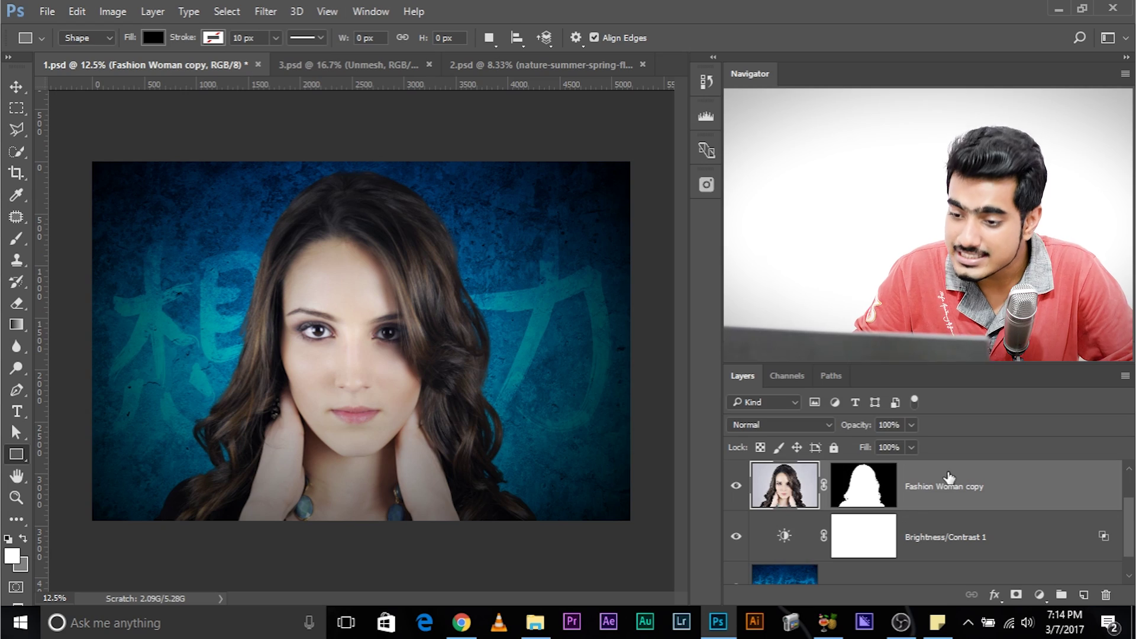
pyautogui.rightClick(946, 481)
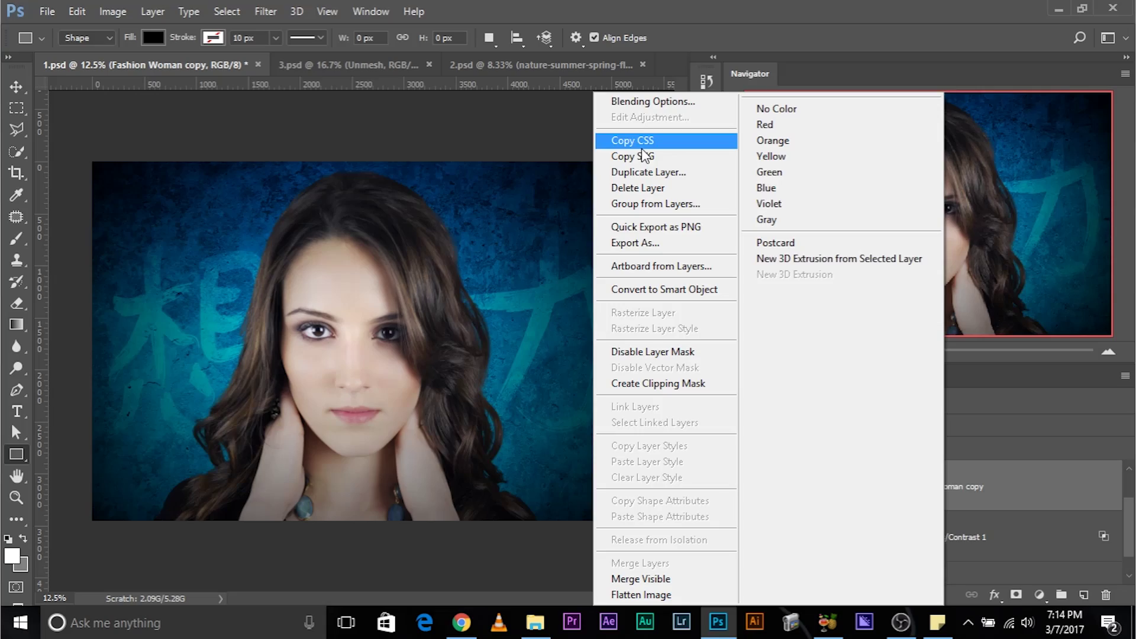
pyautogui.click(980, 393)
pyautogui.scroll(1, 1005, 503)
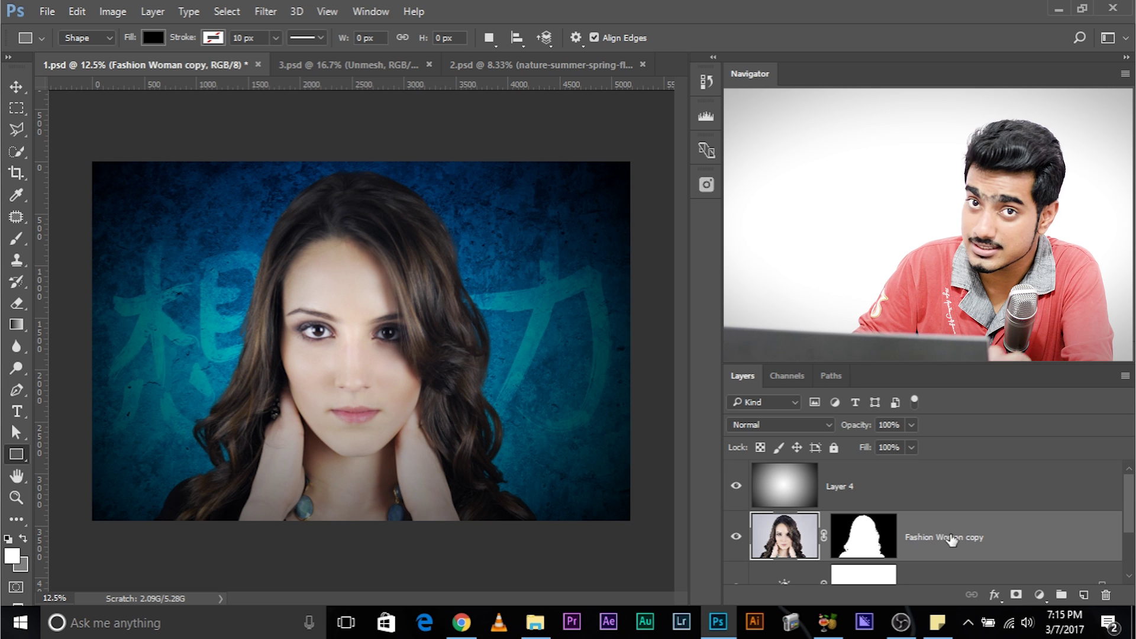
pyautogui.moveTo(964, 536); pyautogui.dragTo(436, 296)
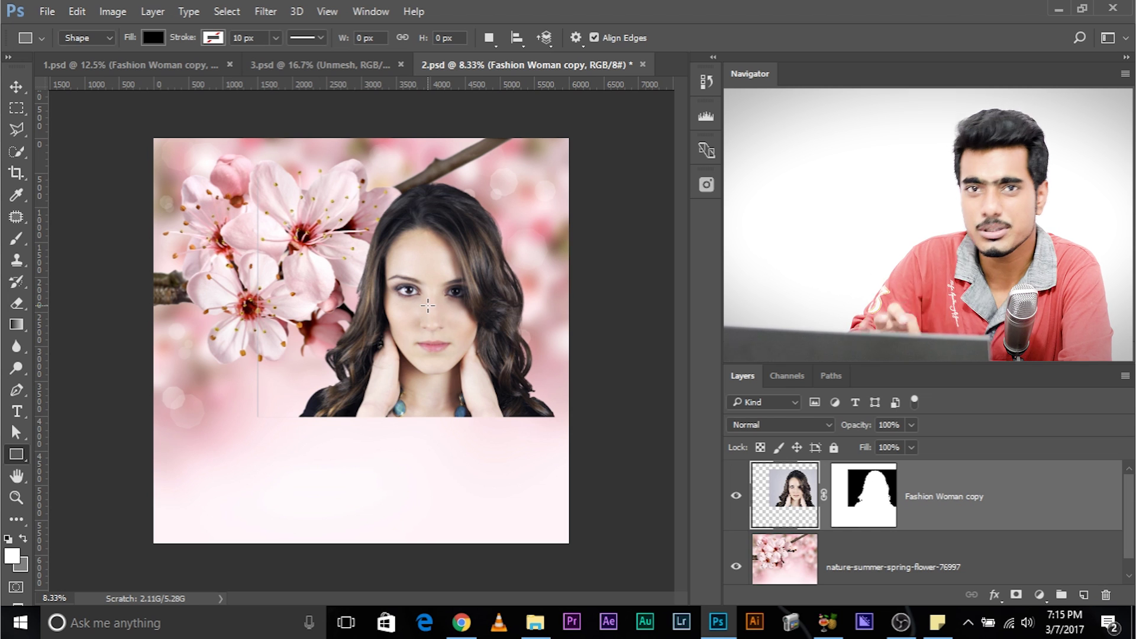
pyautogui.hotkey('ctrl', 'z')
# - Float 1.psd and 2.psd, drag Fashion Woman copy into 2.psd, then re-dock both windows
pyautogui.moveTo(97, 66); pyautogui.dragTo(80, 158)
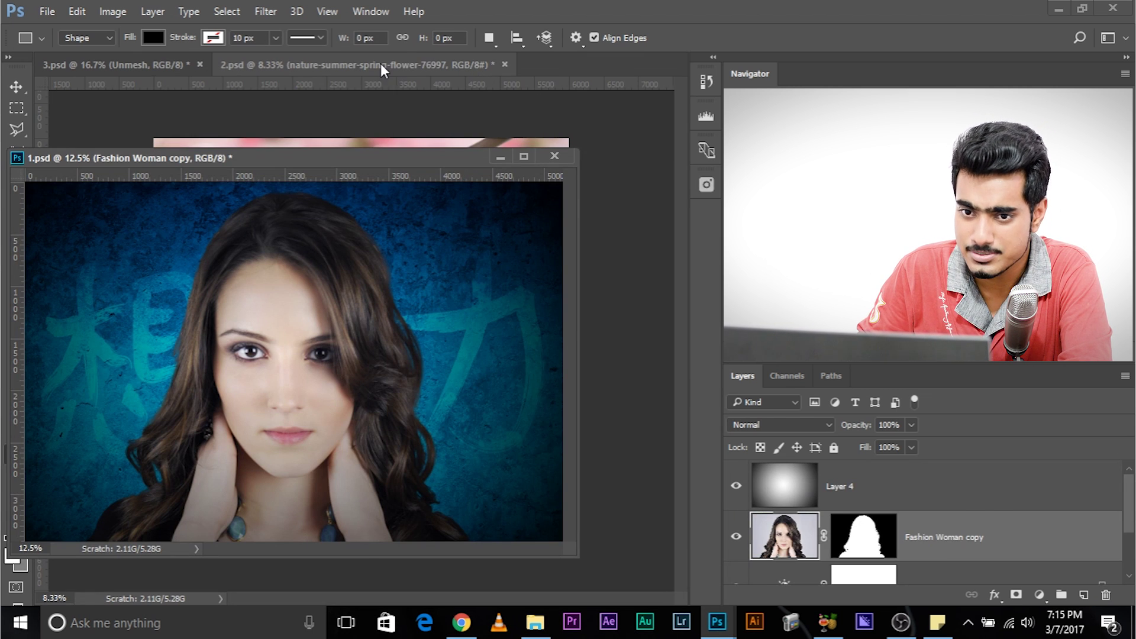
pyautogui.moveTo(381, 63); pyautogui.dragTo(548, 93)
pyautogui.click(285, 226)
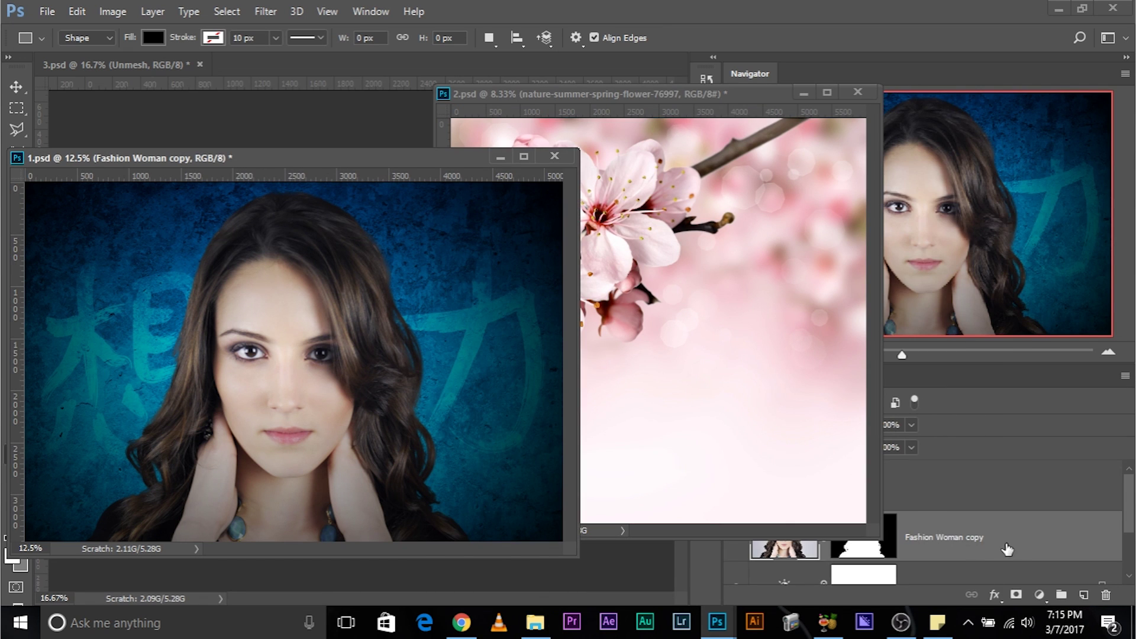
pyautogui.moveTo(1007, 550); pyautogui.dragTo(727, 338)
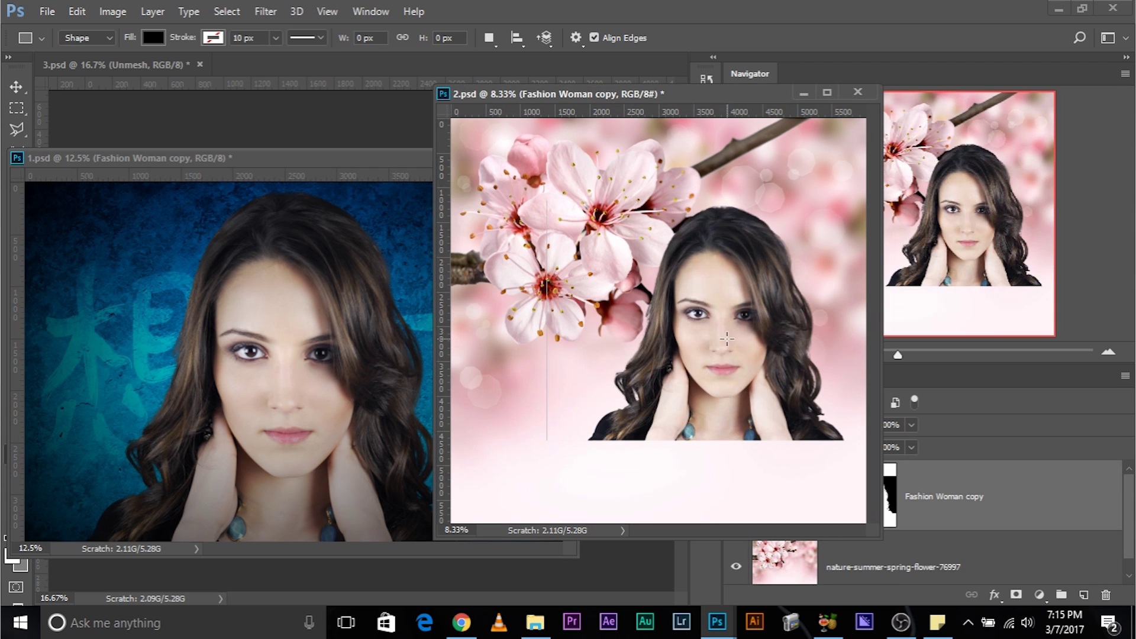
pyautogui.moveTo(205, 160); pyautogui.dragTo(251, 61)
pyautogui.moveTo(493, 89); pyautogui.dragTo(501, 65)
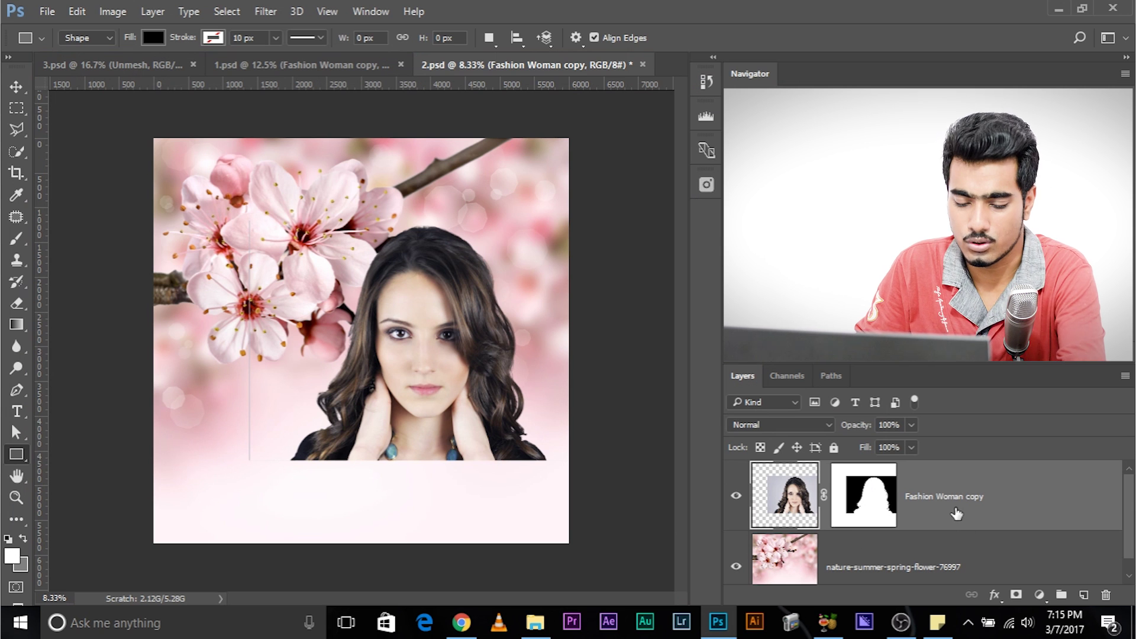
# - Scale the woman to about 155% and move her lower to fill the canvas bottom
pyautogui.hotkey('ctrl', 't')
pyautogui.moveTo(601, 469); pyautogui.dragTo(718, 551)
pyautogui.moveTo(433, 416)
pyautogui.mouseDown()
pyautogui.moveTo(389, 415)
pyautogui.moveTo(430, 436)
pyautogui.mouseUp()
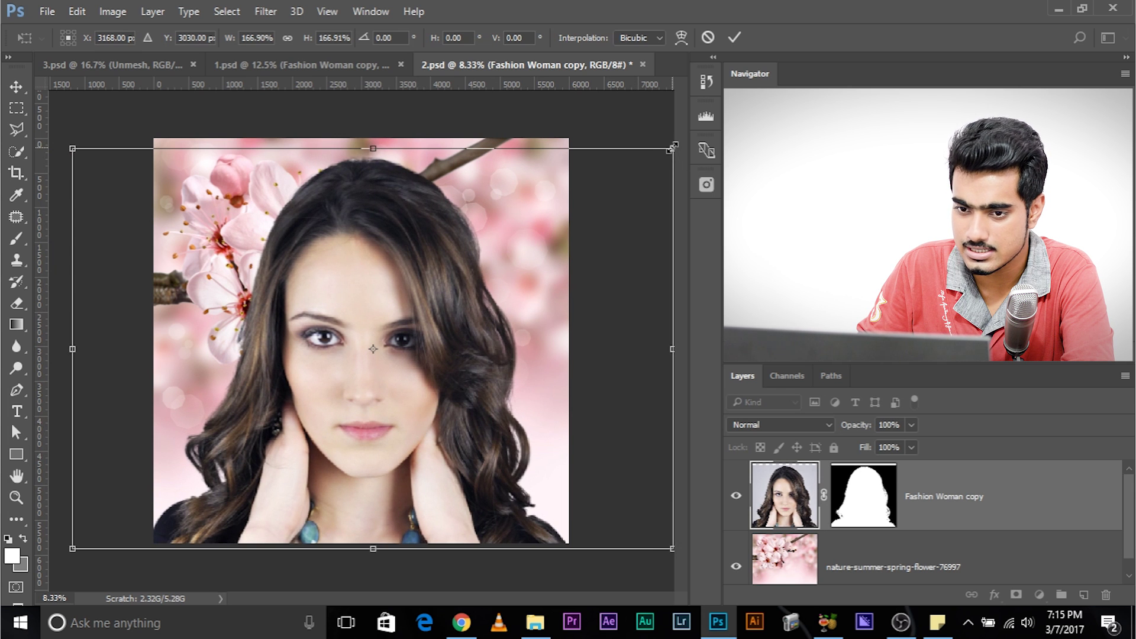
pyautogui.moveTo(673, 145); pyautogui.dragTo(653, 156)
pyautogui.moveTo(417, 303); pyautogui.dragTo(422, 320)
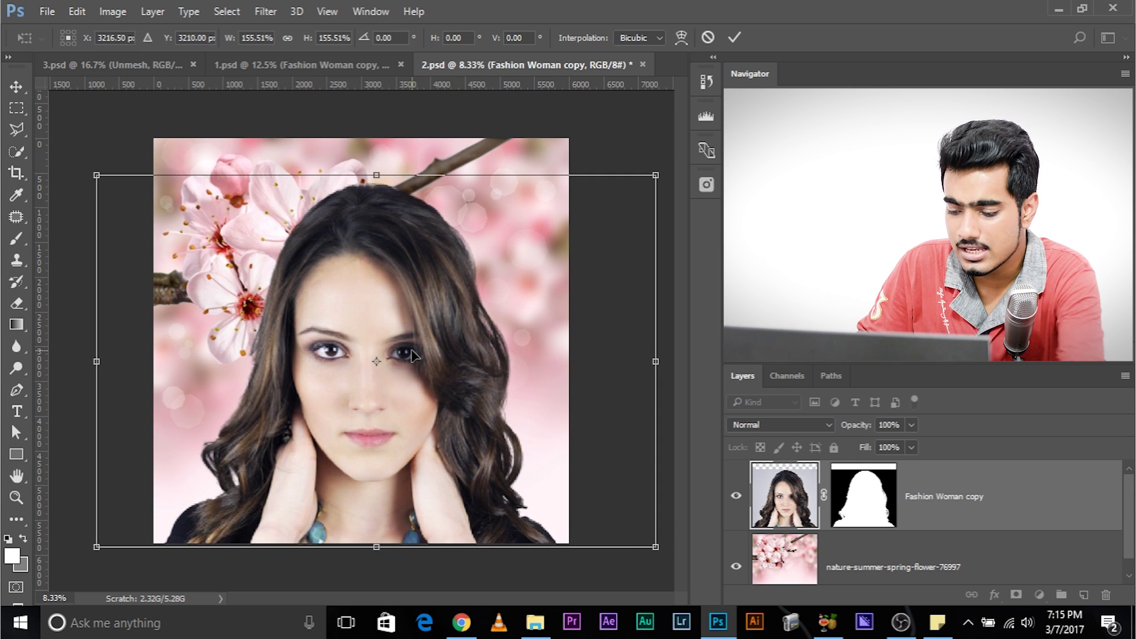
pyautogui.press('u')
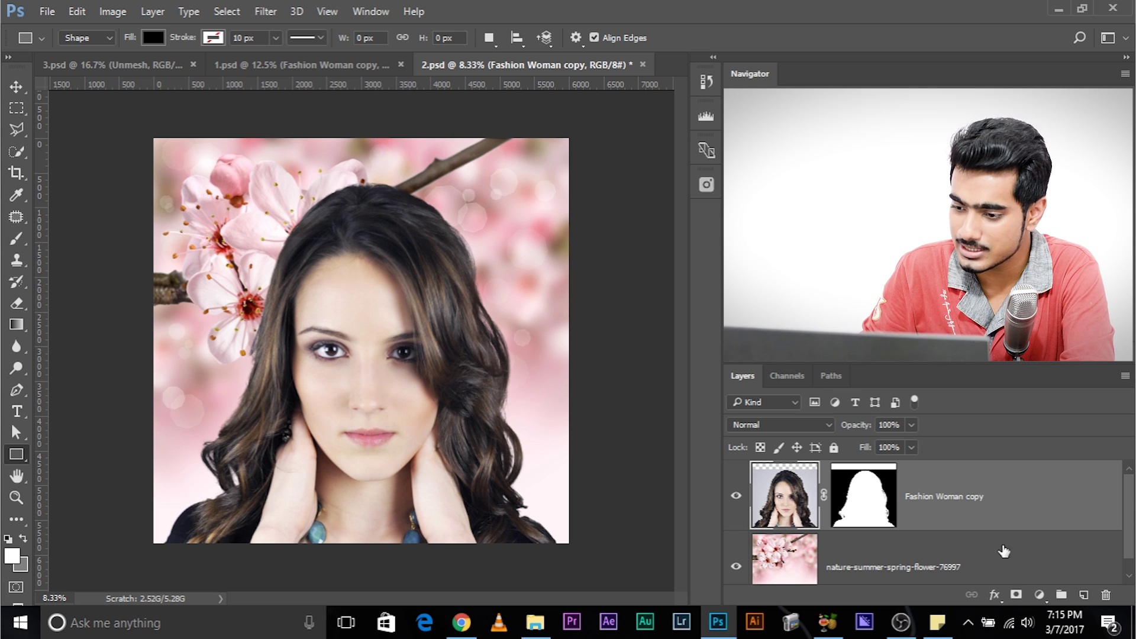
pyautogui.click(1040, 594)
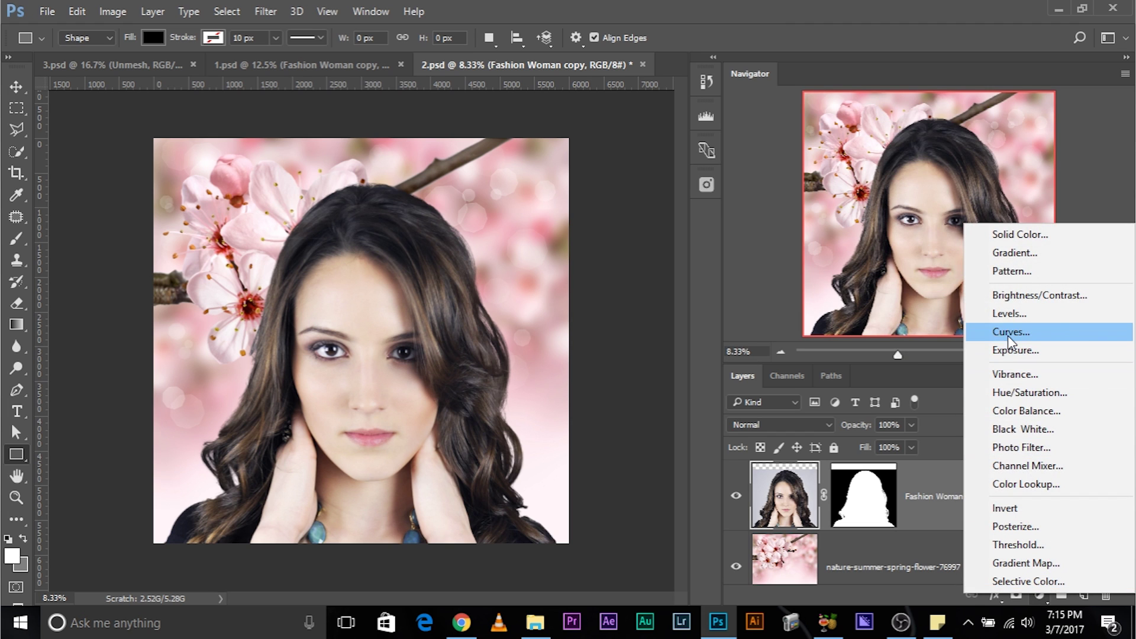
# - Add a Curves adjustment clipped to the Fashion Woman copy layer
pyautogui.click(1007, 332)
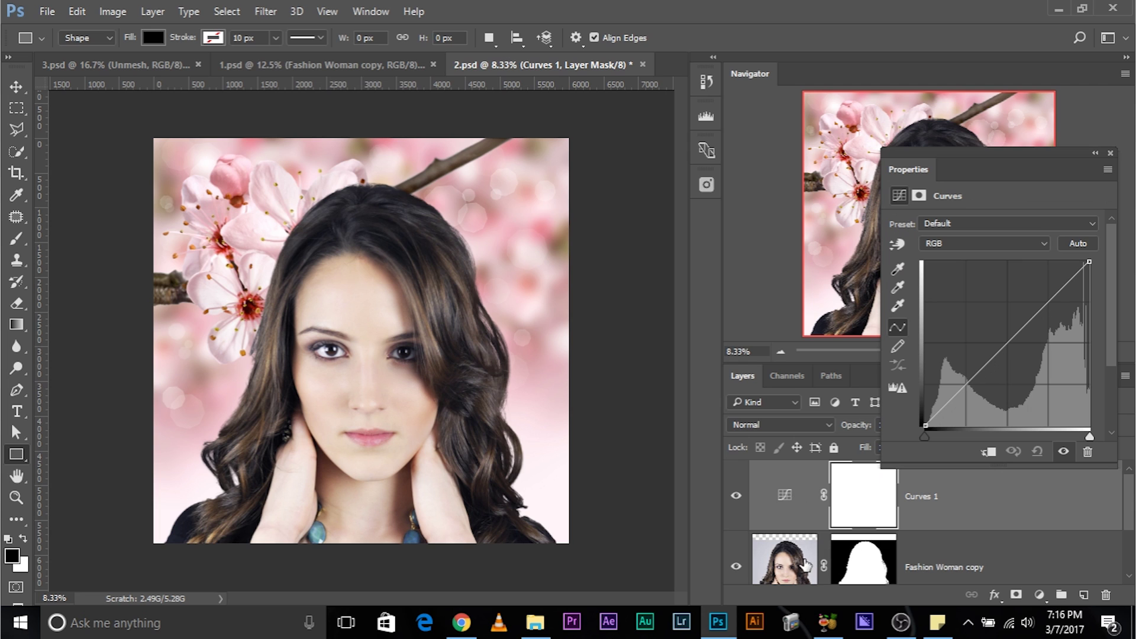
pyautogui.scroll(-1, 931, 567)
pyautogui.scroll(1, 795, 540)
pyautogui.keyDown('alt'); pyautogui.click(793, 523); pyautogui.keyUp('alt')
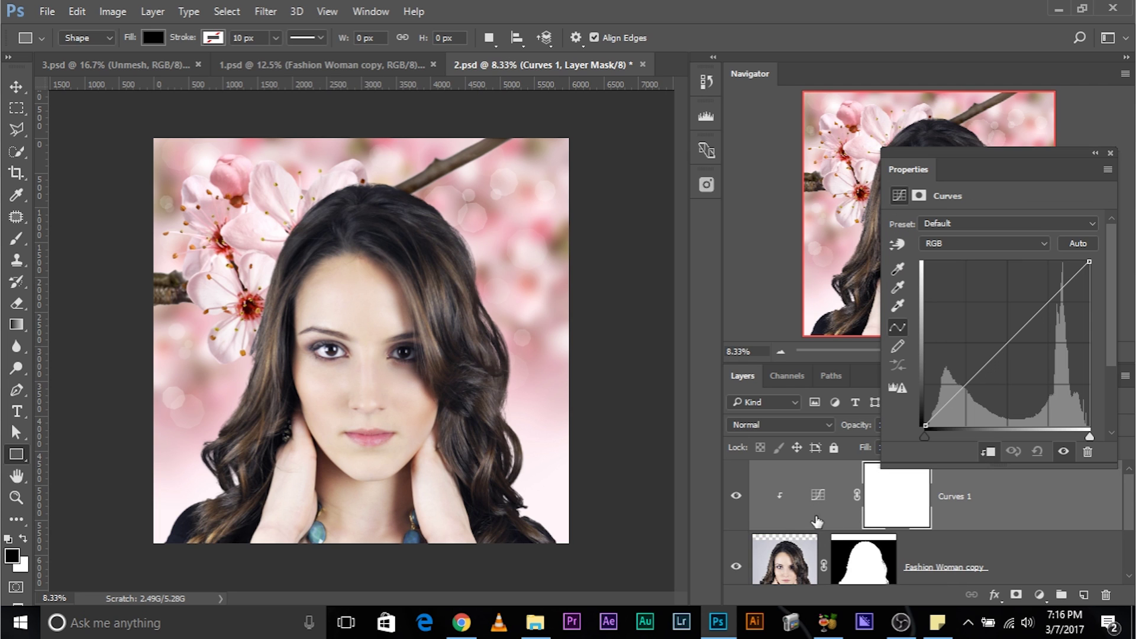
pyautogui.moveTo(908, 169); pyautogui.dragTo(467, 96)
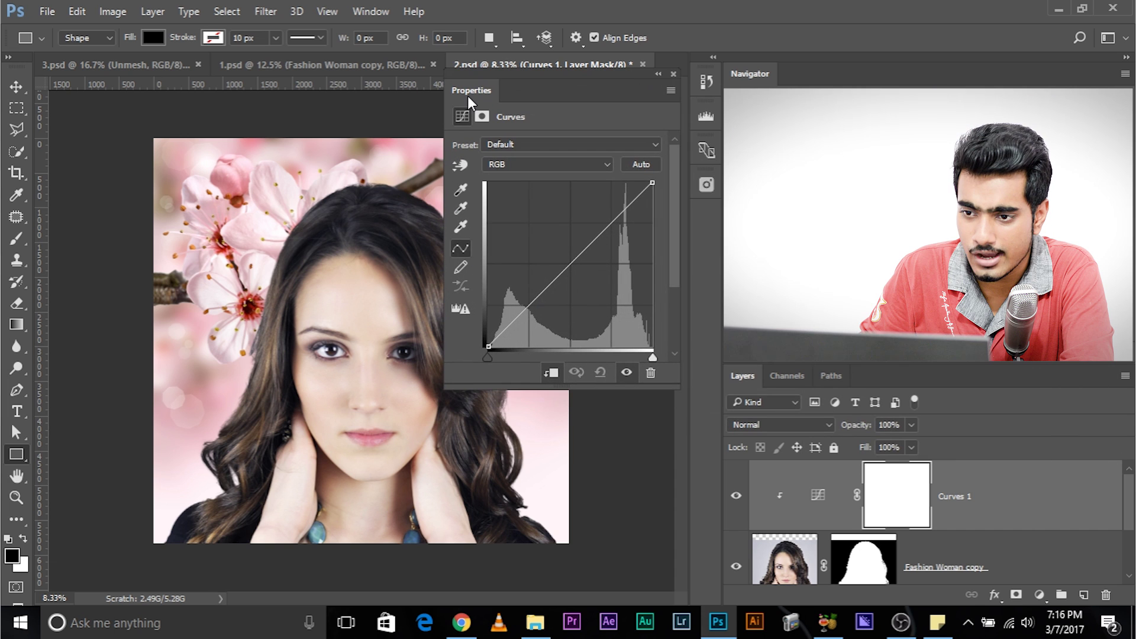
# - Place a midpoint on the RGB curve, keeping the woman's overall brightness unchanged
pyautogui.click(549, 166)
pyautogui.click(527, 177)
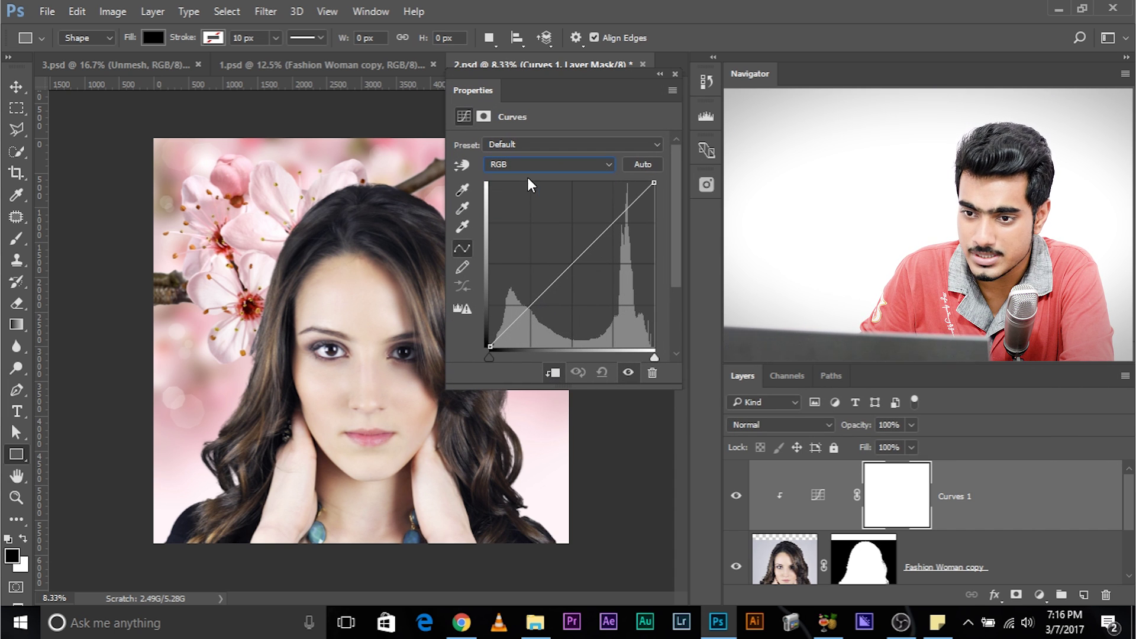
pyautogui.click(573, 264)
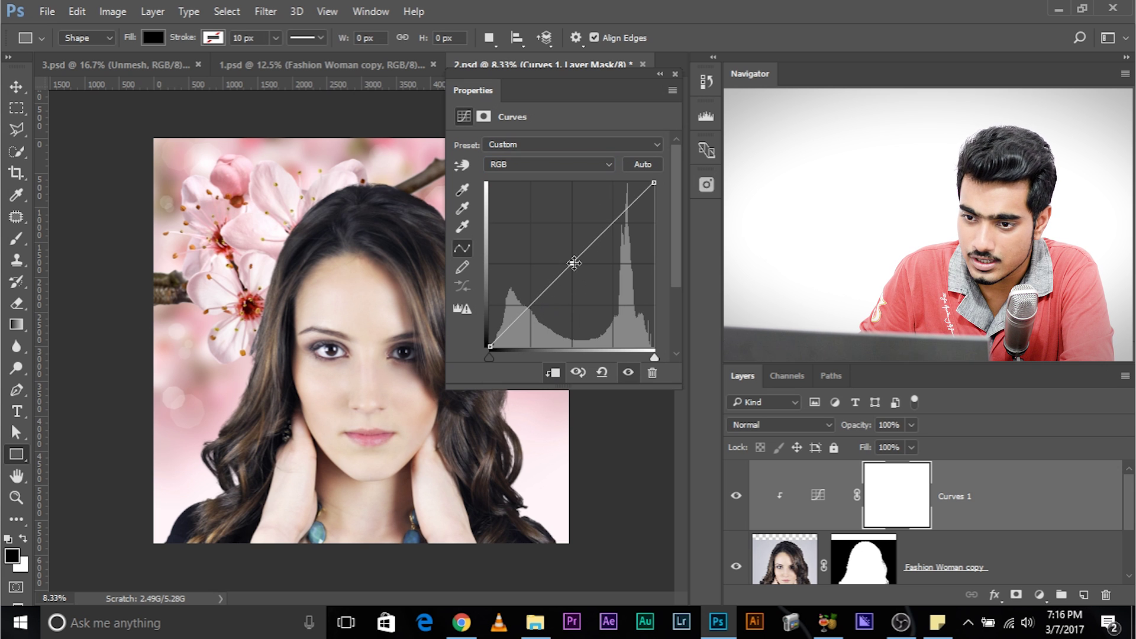
pyautogui.moveTo(572, 262)
pyautogui.mouseDown()
pyautogui.moveTo(584, 267)
pyautogui.moveTo(570, 224)
pyautogui.moveTo(563, 254)
pyautogui.moveTo(590, 276)
pyautogui.moveTo(579, 266)
pyautogui.mouseUp()
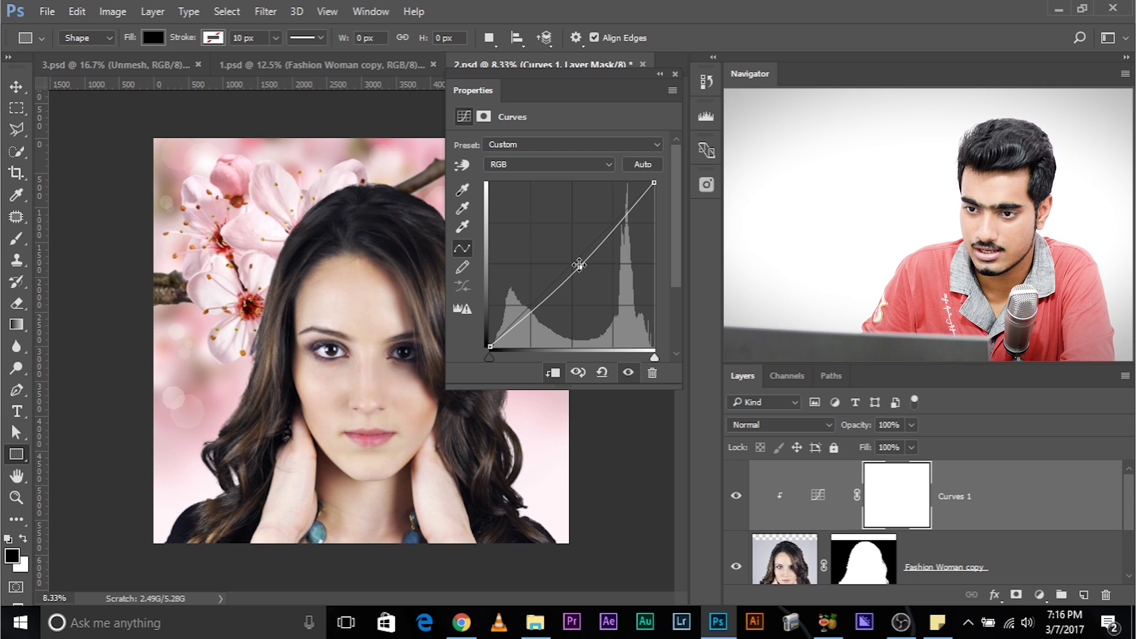
pyautogui.moveTo(478, 90); pyautogui.dragTo(581, 178)
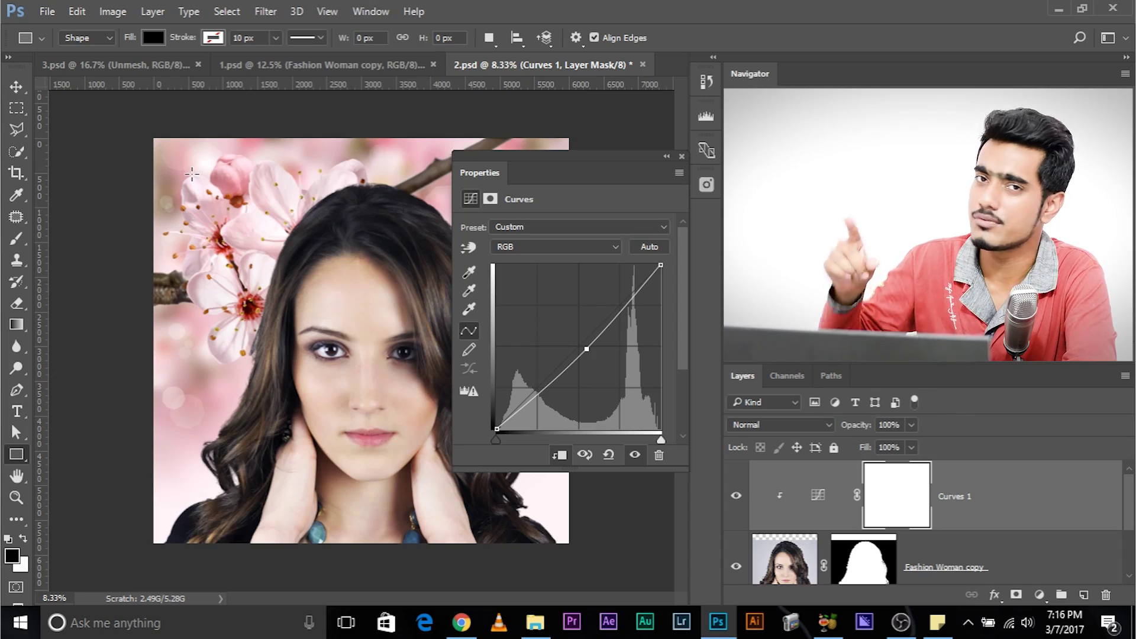
# - Raise the Red curve and lower the Green and Blue curves to warm the woman
pyautogui.click(526, 246)
pyautogui.click(499, 266)
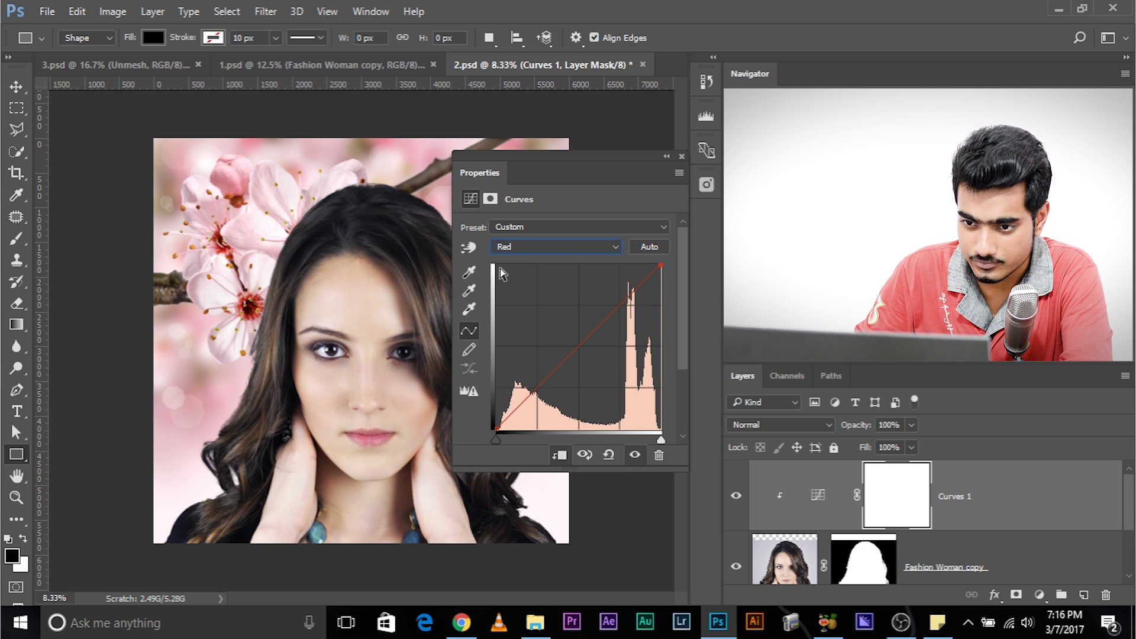
pyautogui.click(469, 247)
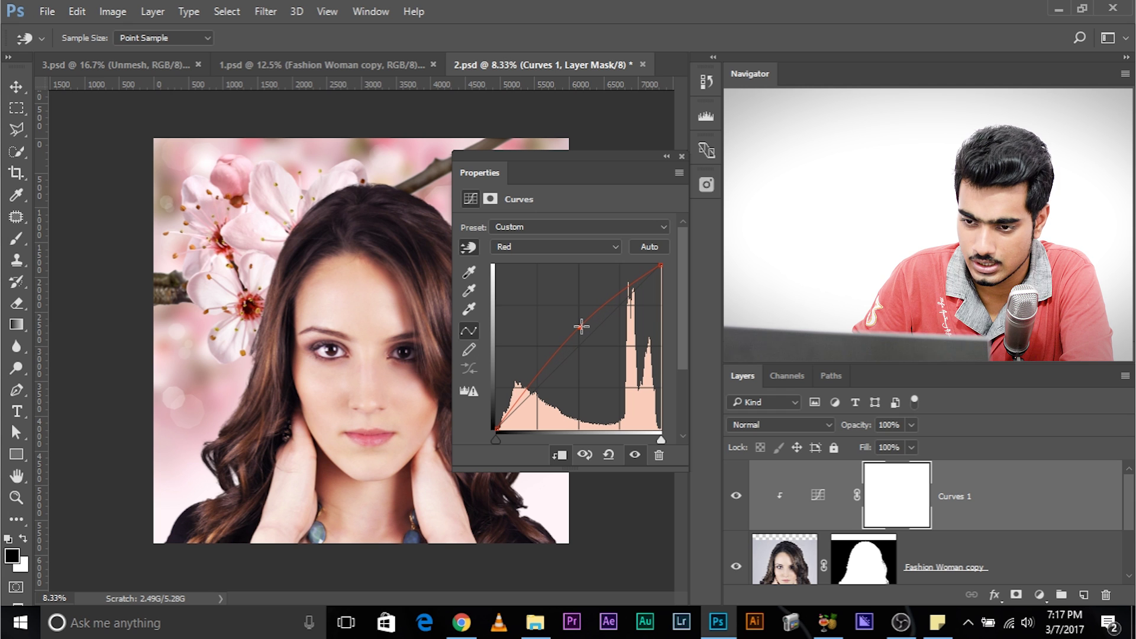
pyautogui.click(538, 248)
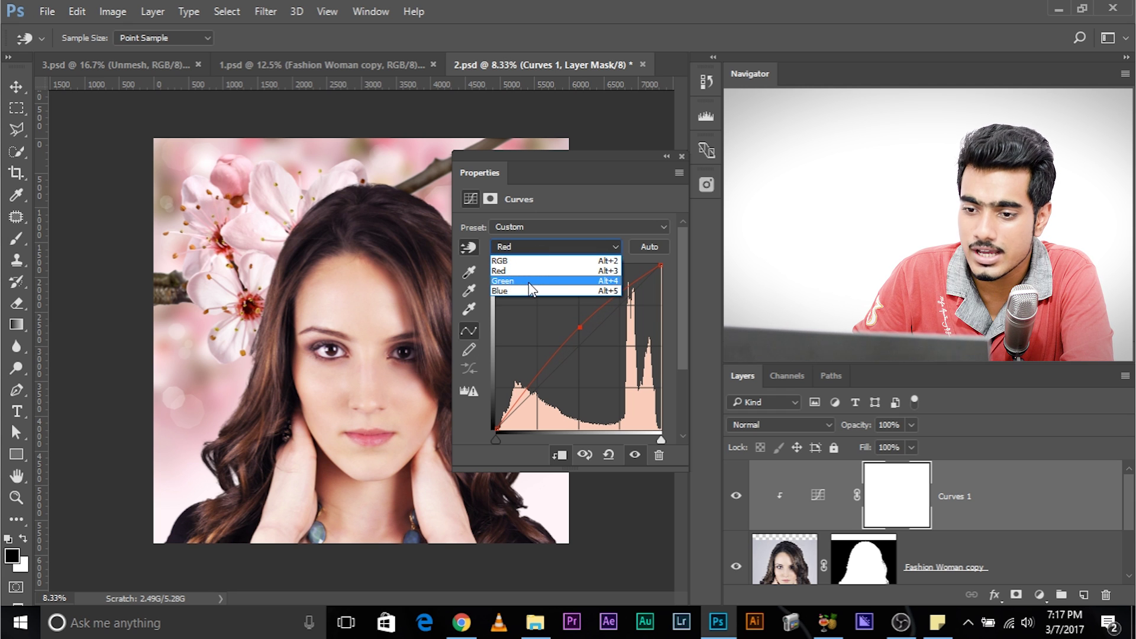
pyautogui.click(528, 282)
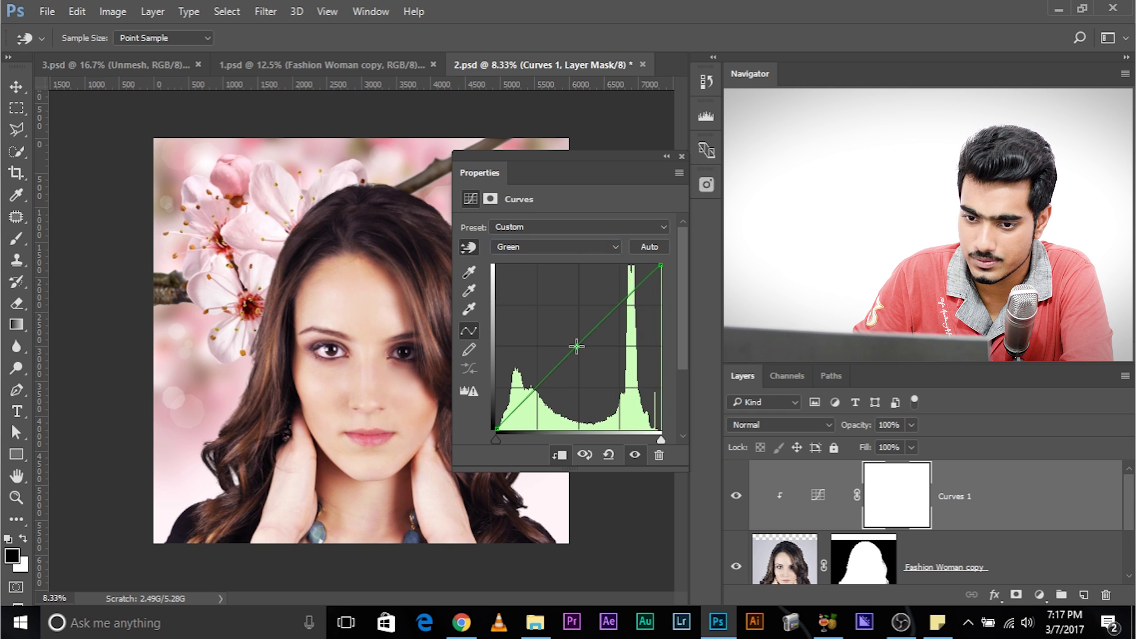
pyautogui.moveTo(576, 346); pyautogui.dragTo(585, 352)
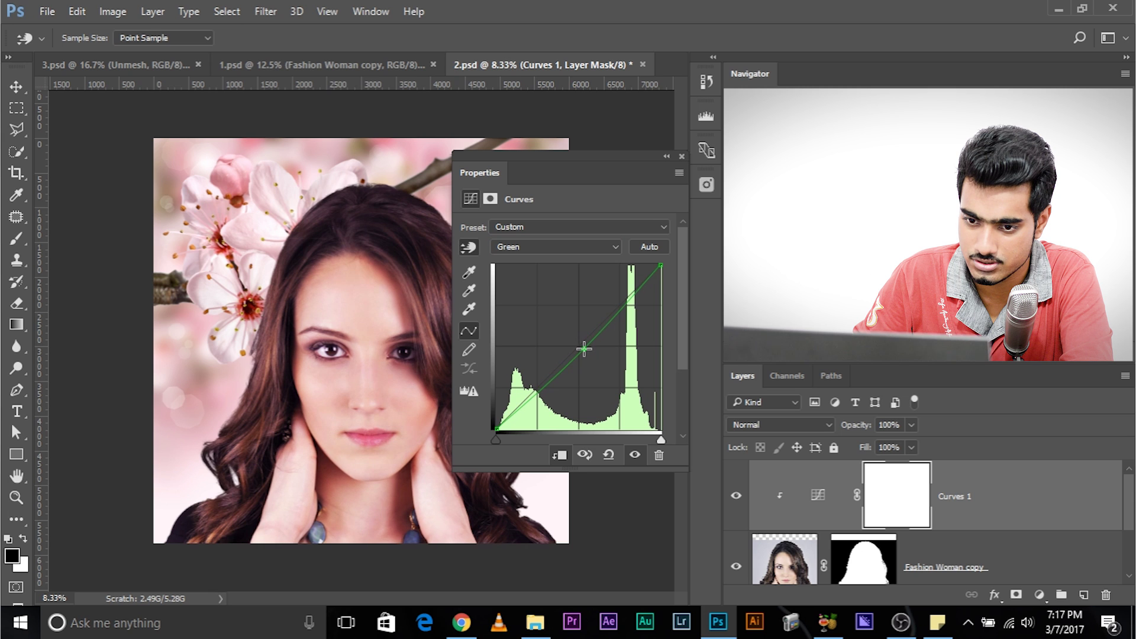
pyautogui.click(564, 248)
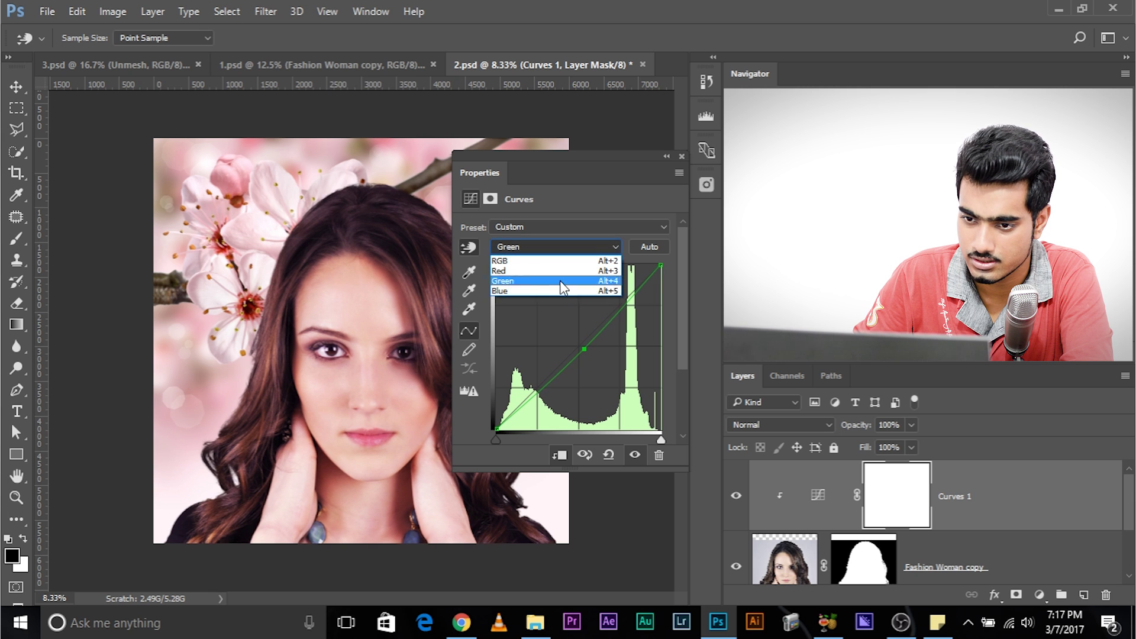
pyautogui.click(562, 293)
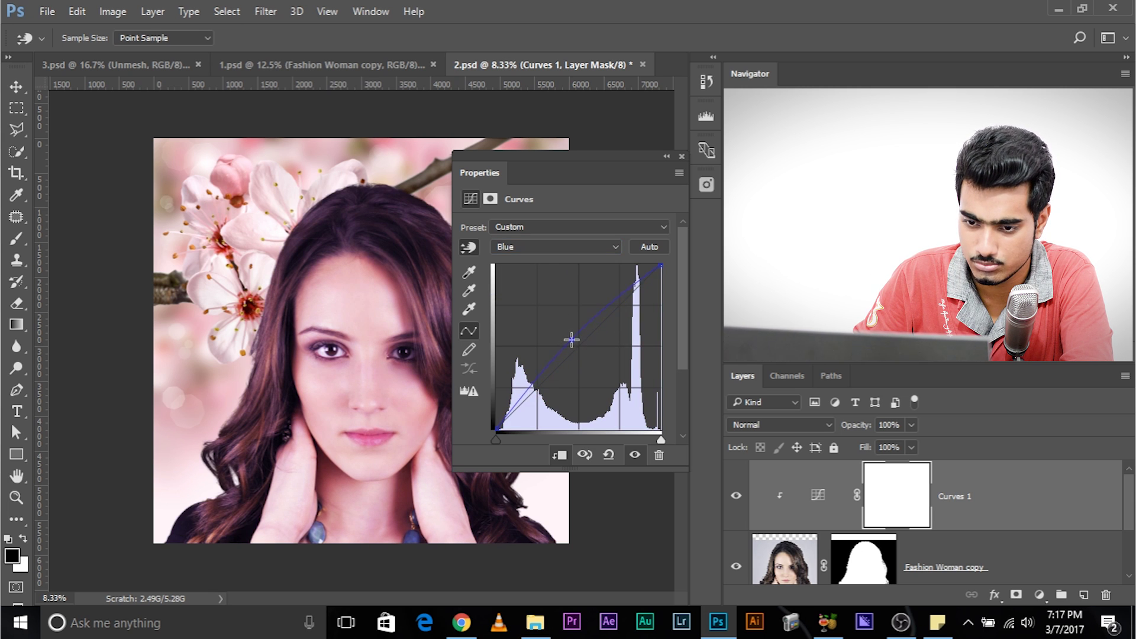
pyautogui.moveTo(578, 345); pyautogui.dragTo(581, 347)
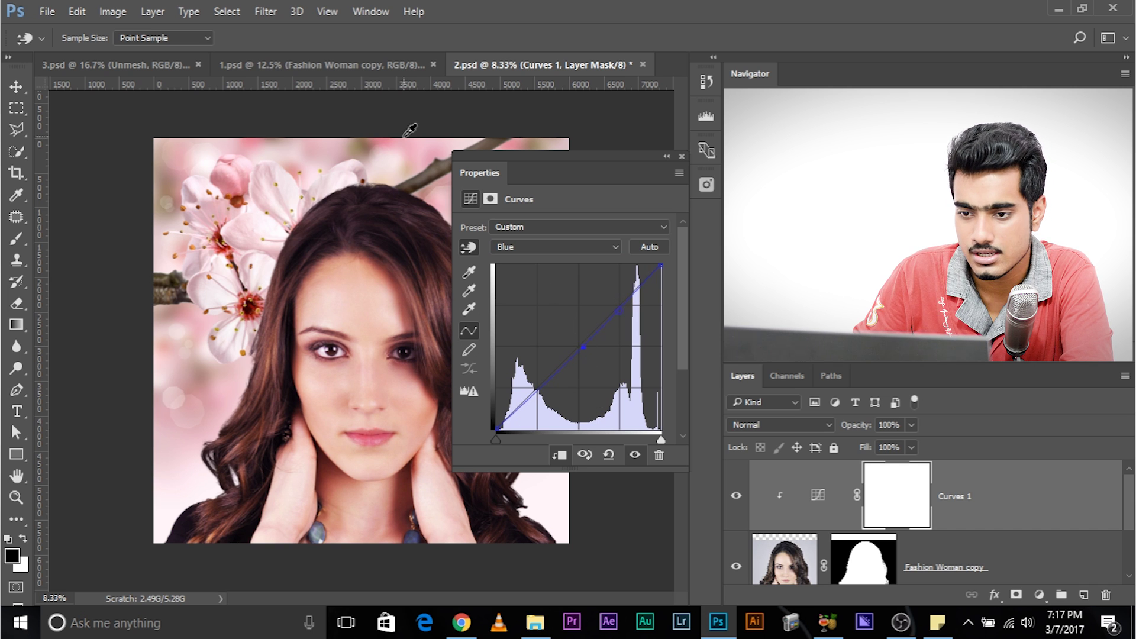
# - Compare Curves 1 on and off, then set its opacity to 91%
pyautogui.click(533, 247)
pyautogui.click(530, 261)
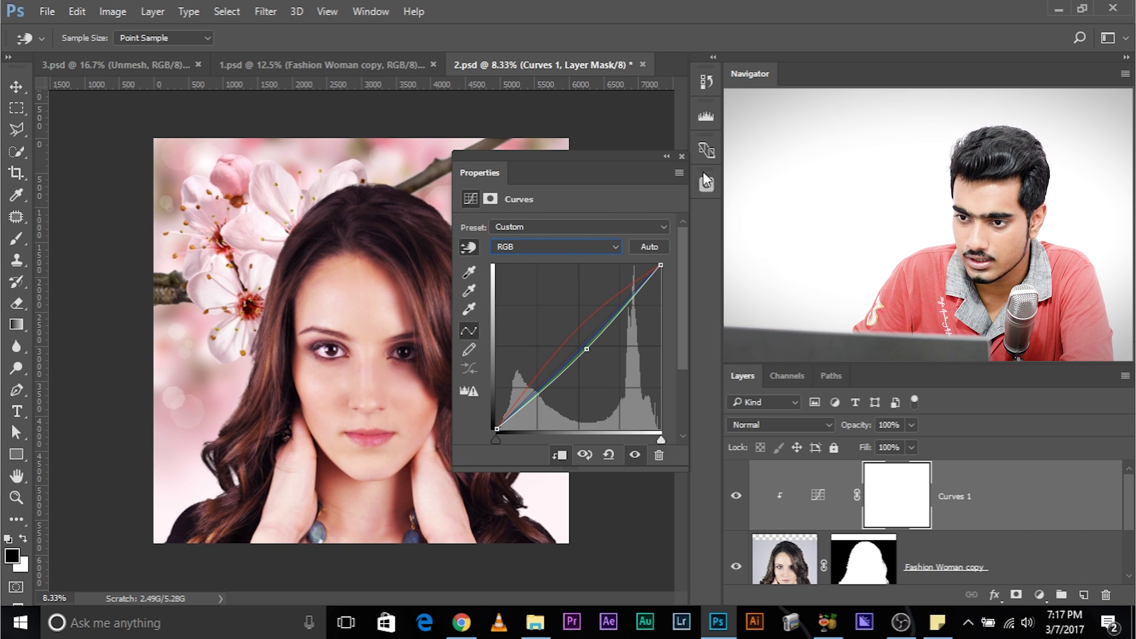
pyautogui.click(683, 156)
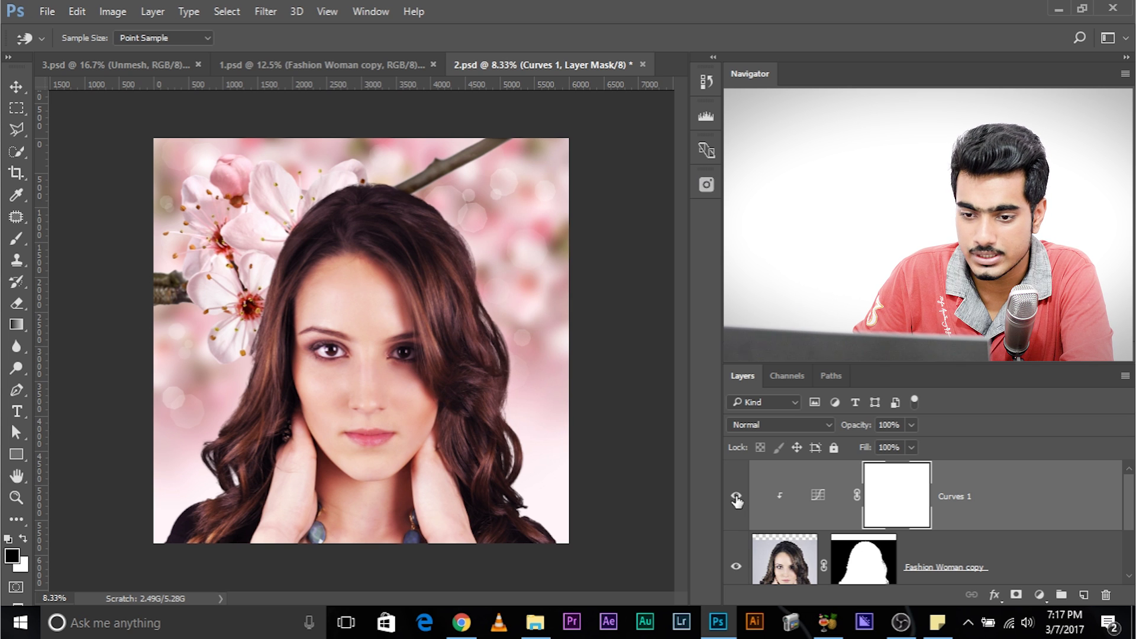
pyautogui.click(736, 499)
pyautogui.click(736, 499)
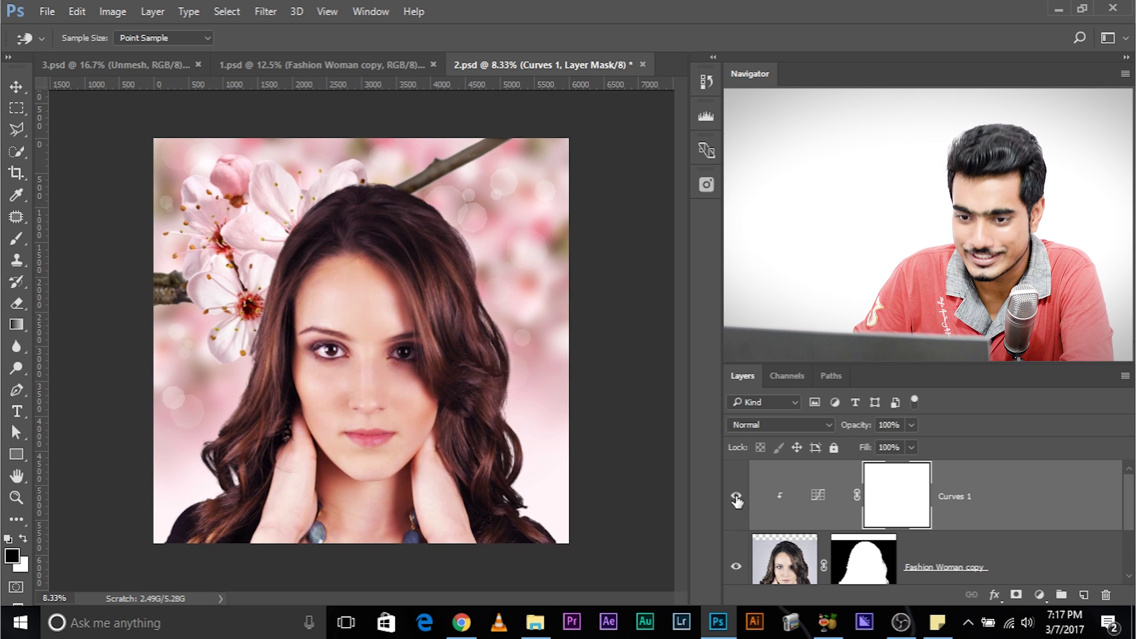
pyautogui.click(911, 424)
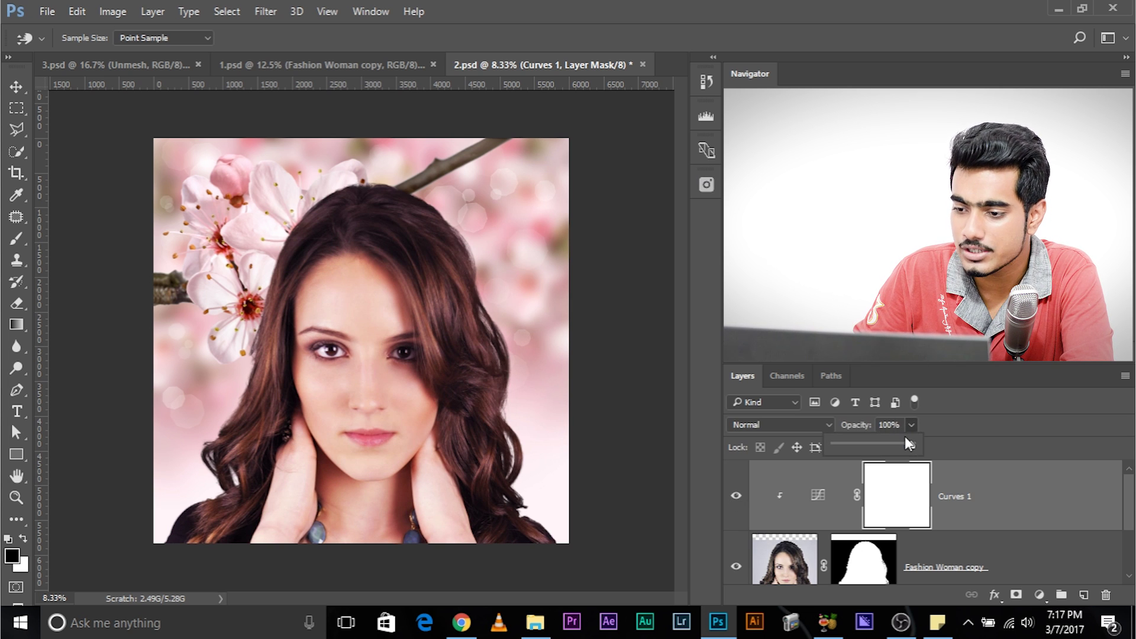
pyautogui.moveTo(914, 444)
pyautogui.mouseDown()
pyautogui.moveTo(885, 451)
pyautogui.moveTo(907, 447)
pyautogui.mouseUp()
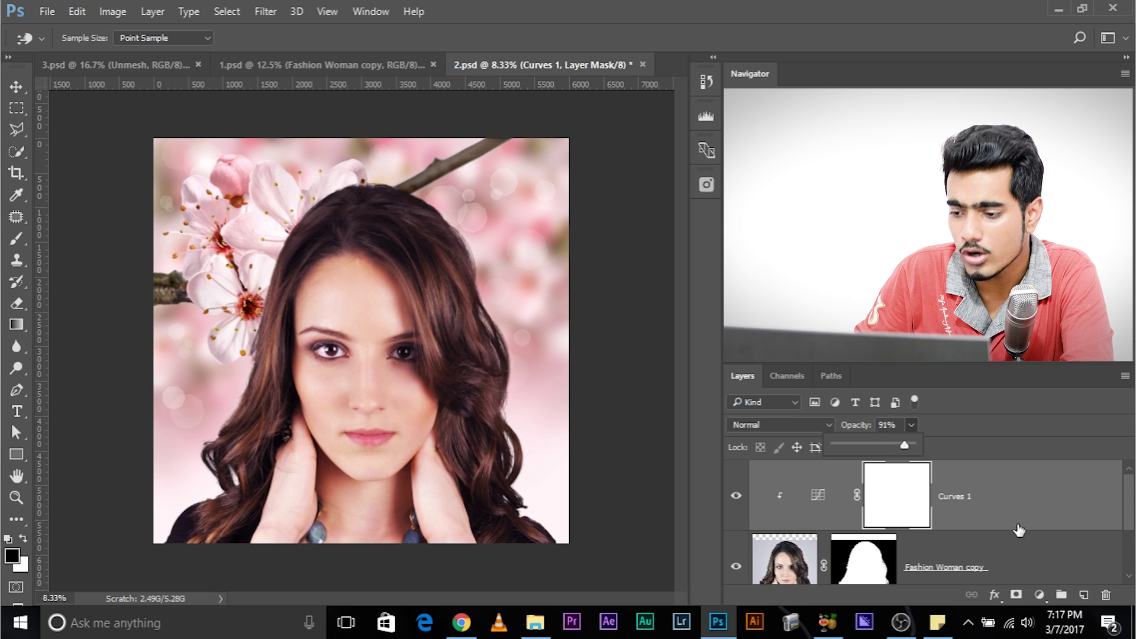
# - Add a Hue/Saturation adjustment with Saturation at -20
pyautogui.press('u')
pyautogui.click(1039, 595)
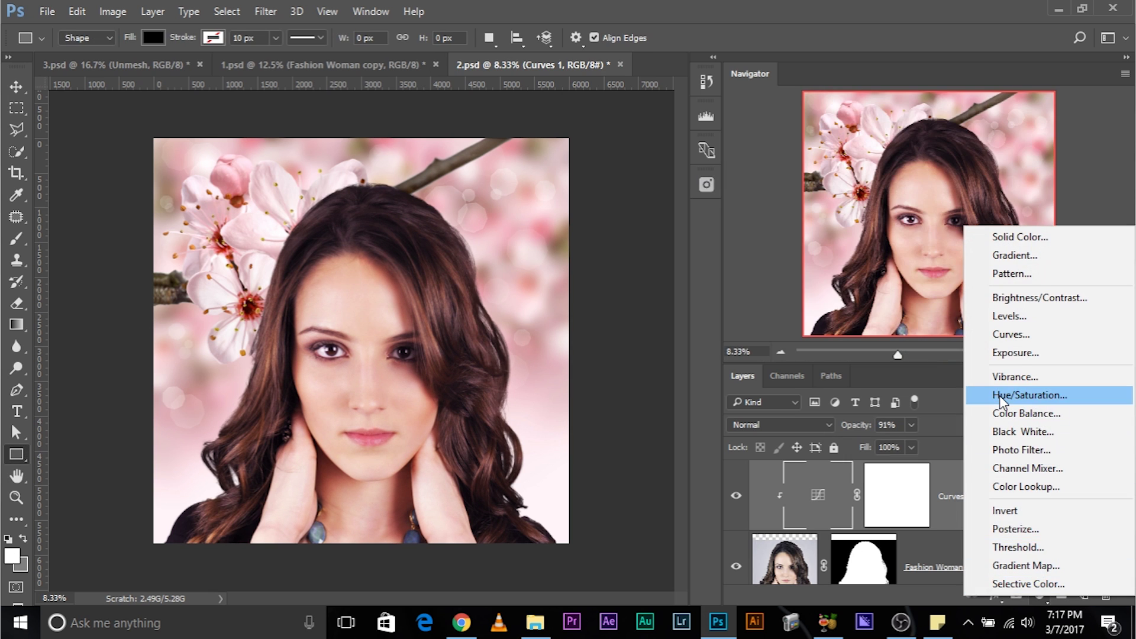
pyautogui.click(1030, 395)
pyautogui.moveTo(564, 320); pyautogui.dragTo(544, 321)
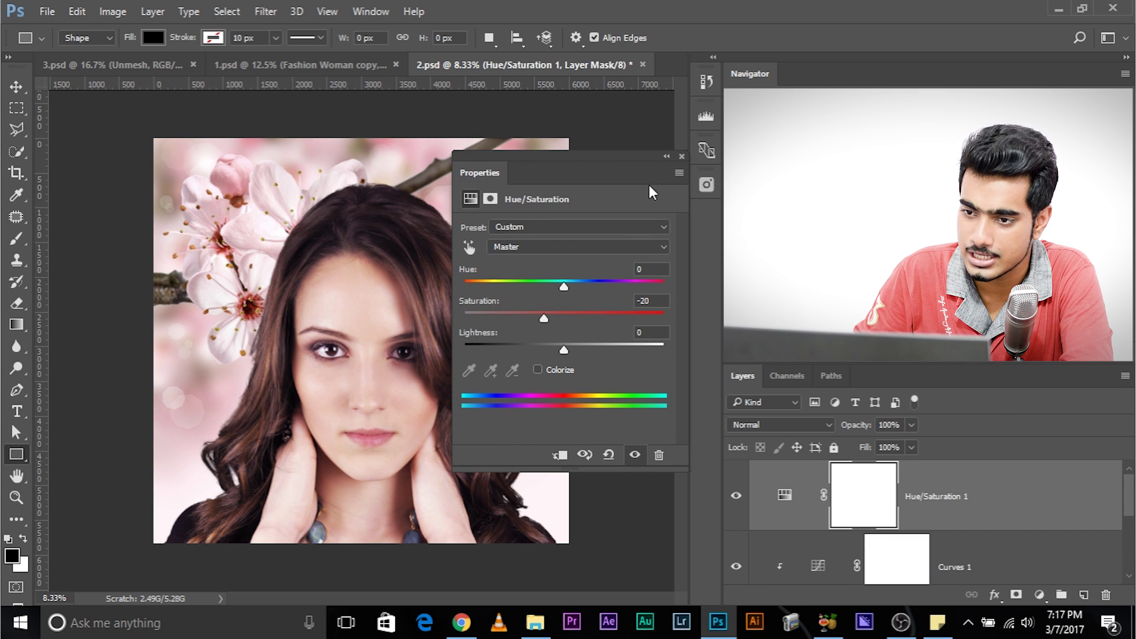
pyautogui.click(682, 157)
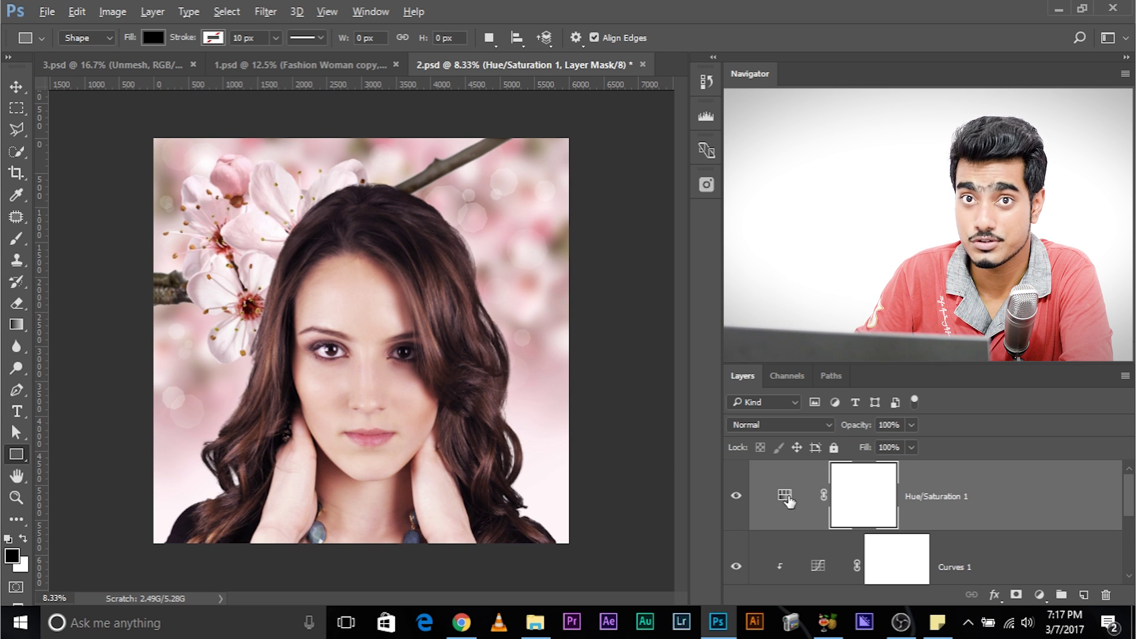
# - Clip Hue/Saturation 1 to the woman and toggle it off and on to compare
pyautogui.scroll(-1, 790, 521)
pyautogui.scroll(1, 797, 562)
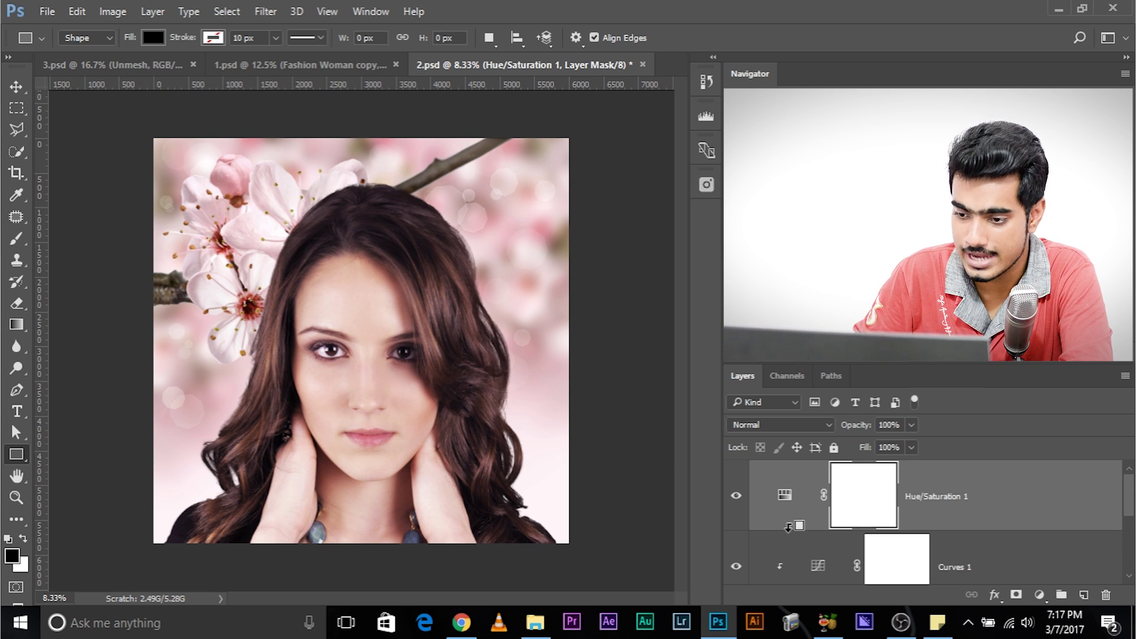
pyautogui.keyDown('alt'); pyautogui.click(781, 526); pyautogui.keyUp('alt')
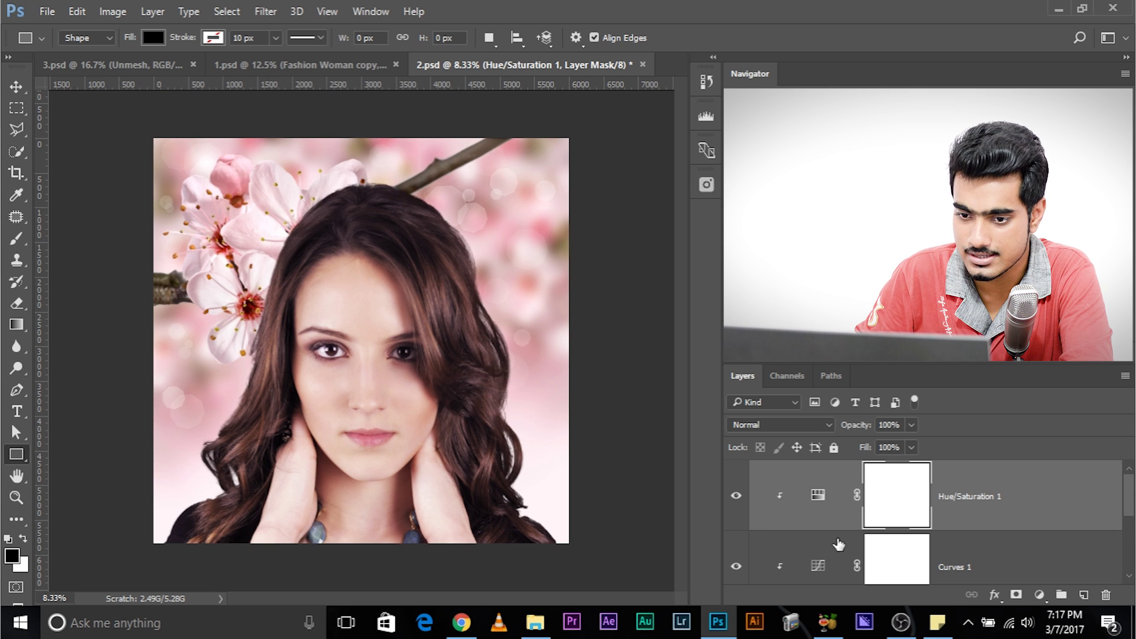
pyautogui.scroll(-1, 837, 544)
pyautogui.scroll(1, 947, 553)
pyautogui.scroll(-1, 950, 550)
pyautogui.scroll(1, 947, 550)
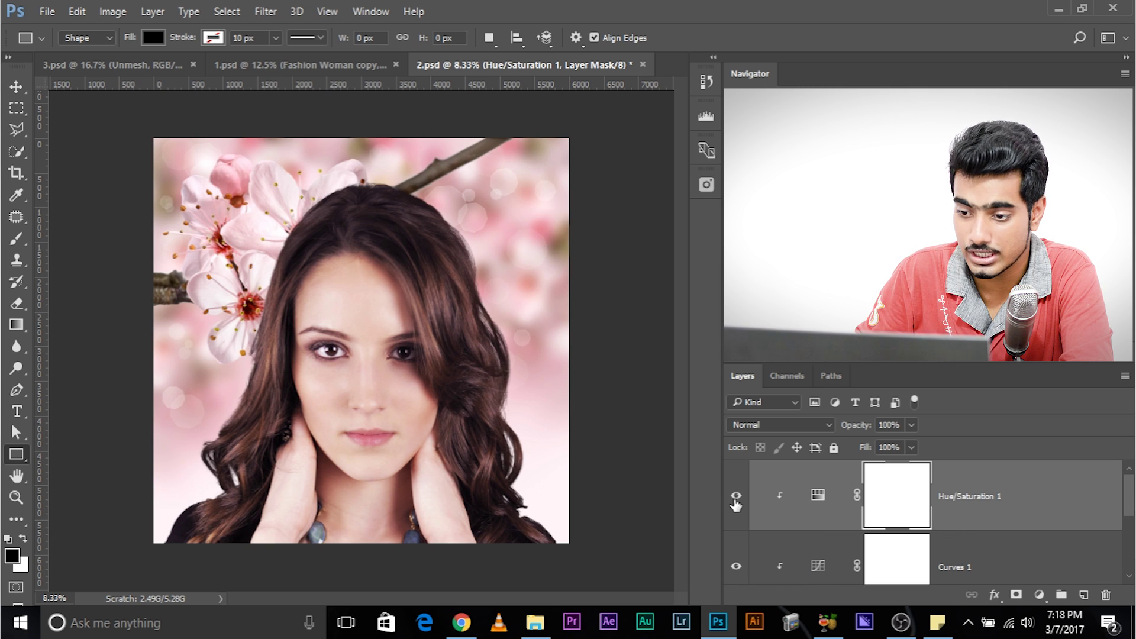
pyautogui.click(736, 497)
pyautogui.click(735, 498)
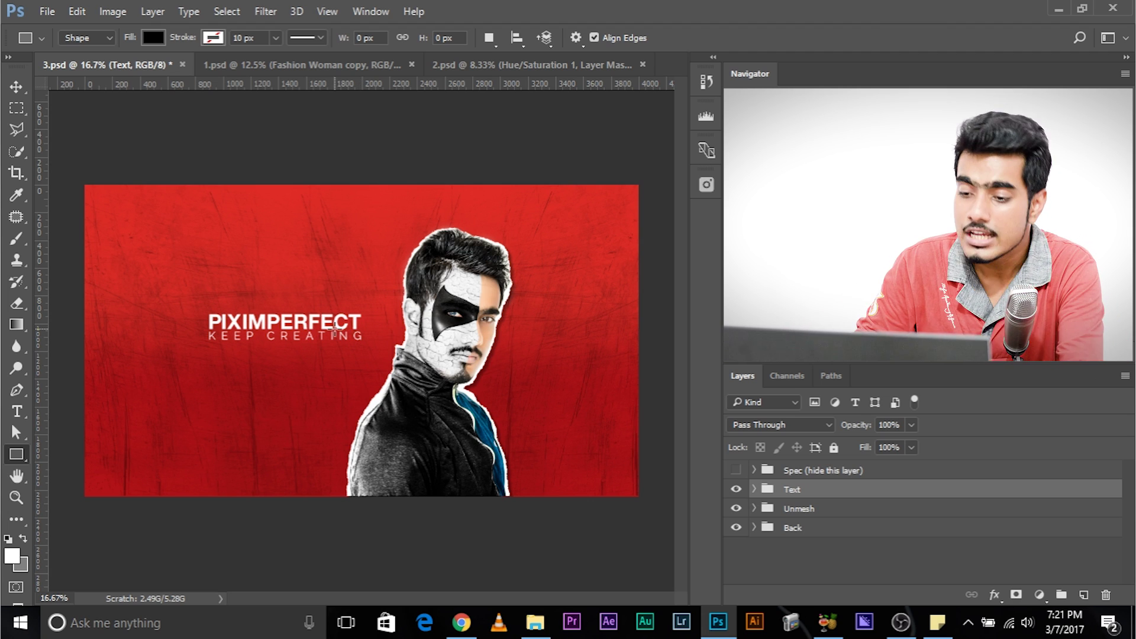
# - Show the Text group's context menu in 3.psd, with Quick Export as PNG and Export As options
pyautogui.rightClick(853, 490)
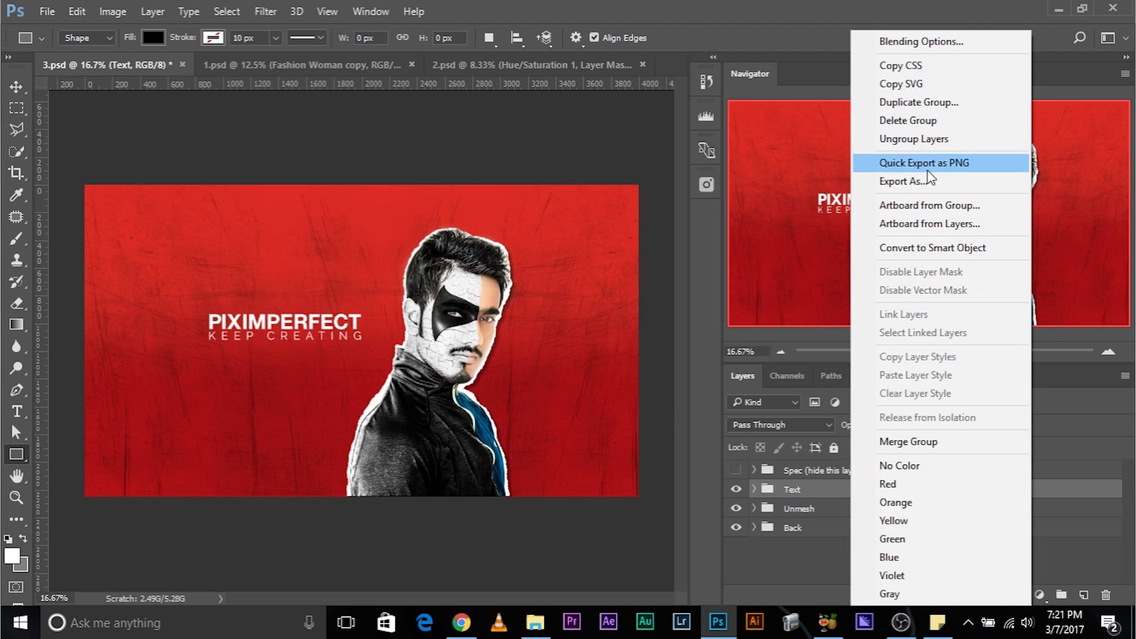